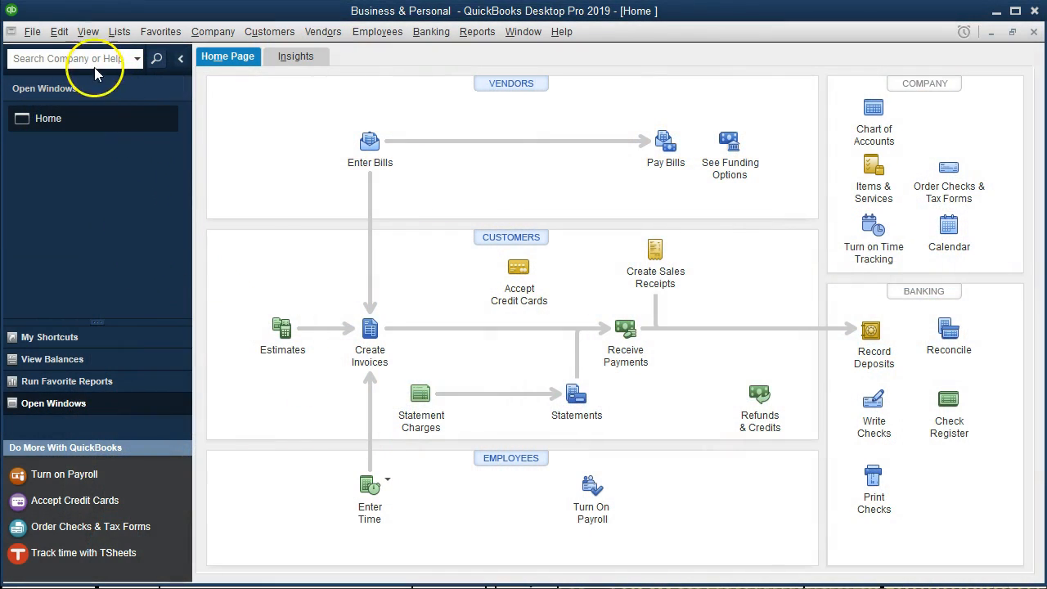
# - Open the register of the checking account
pyautogui.click(88, 31)
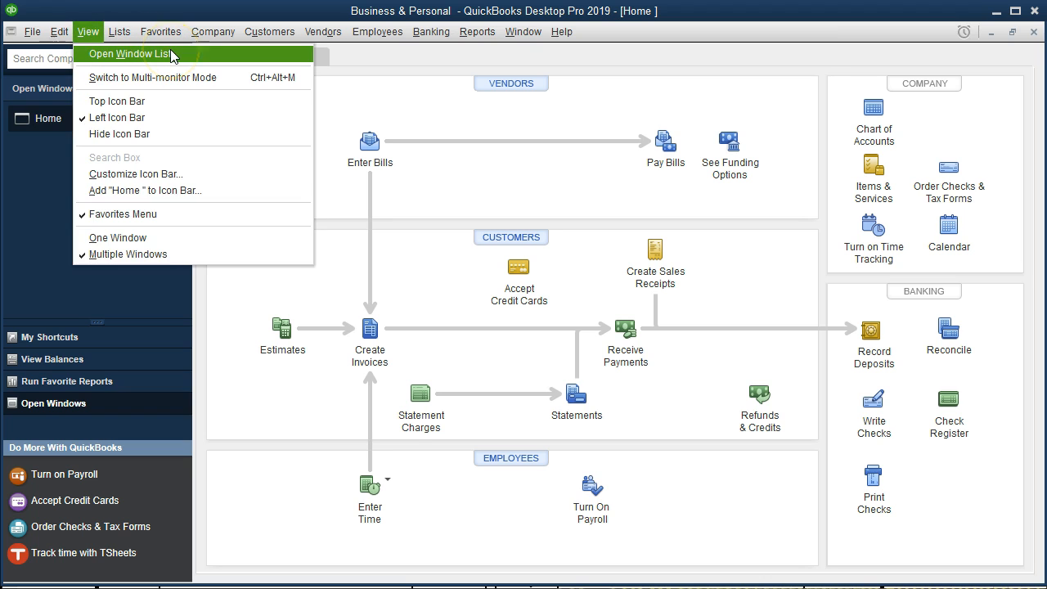
pyautogui.click(427, 34)
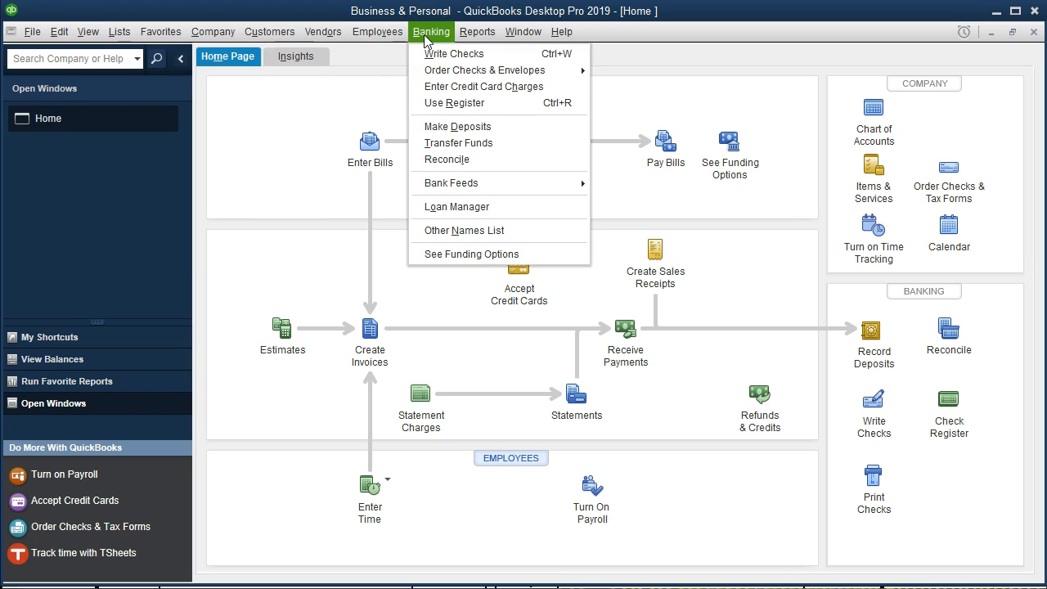
pyautogui.click(497, 104)
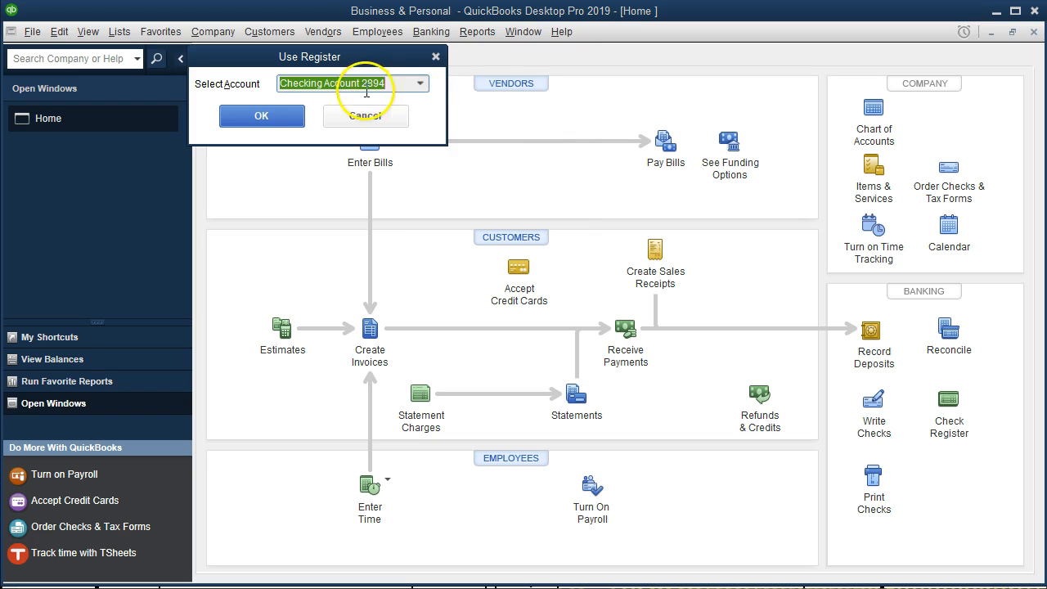
pyautogui.click(300, 118)
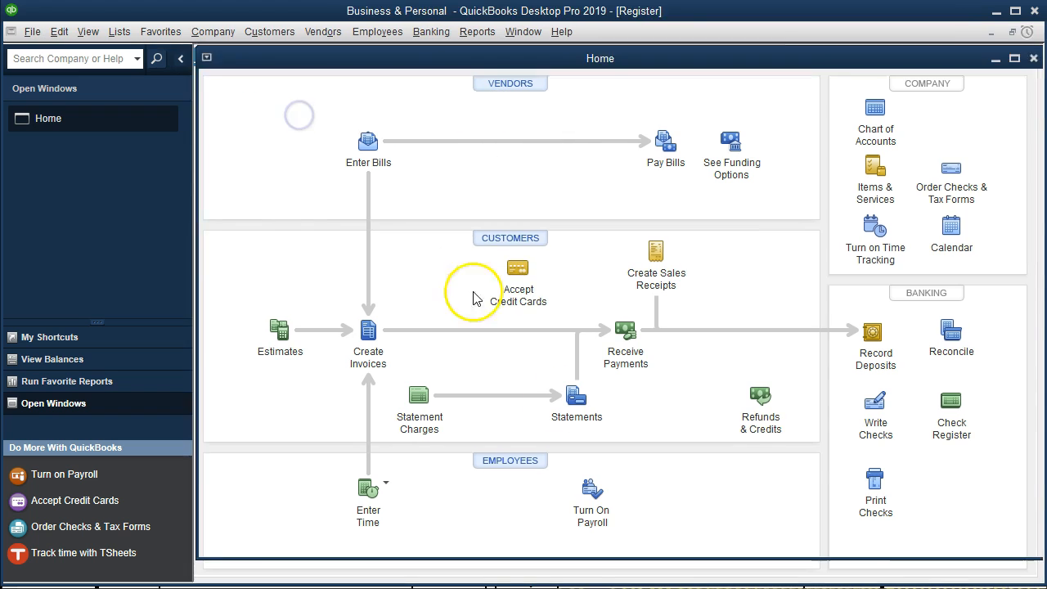
# - Switch to the February bank statement PDF in Acrobat Reader and review its opening balance, additions, withdrawals and closing balance
pyautogui.click(624, 588)
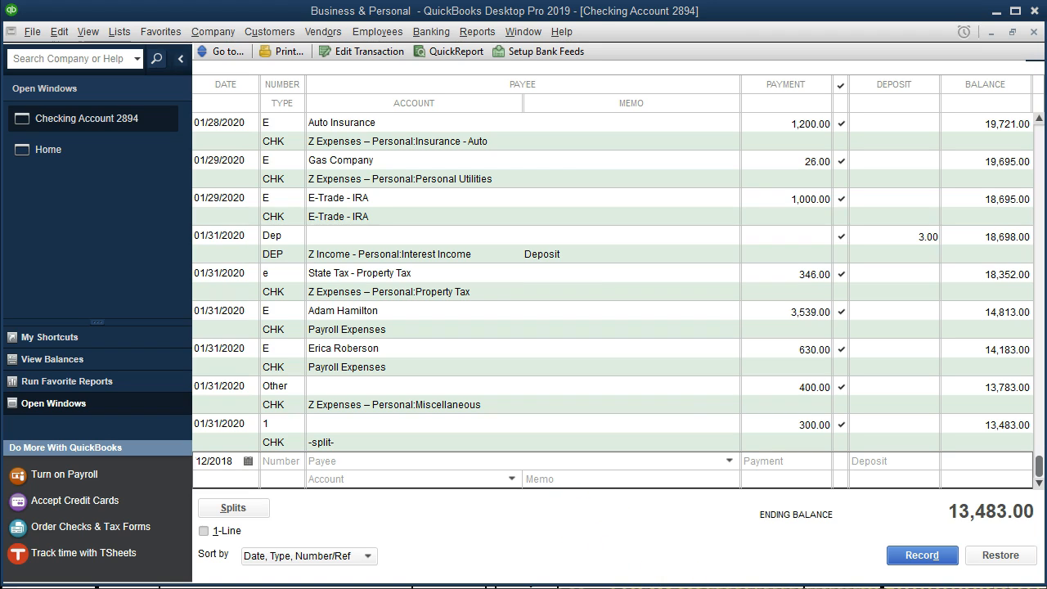
pyautogui.hotkey('alt', 'Tab')
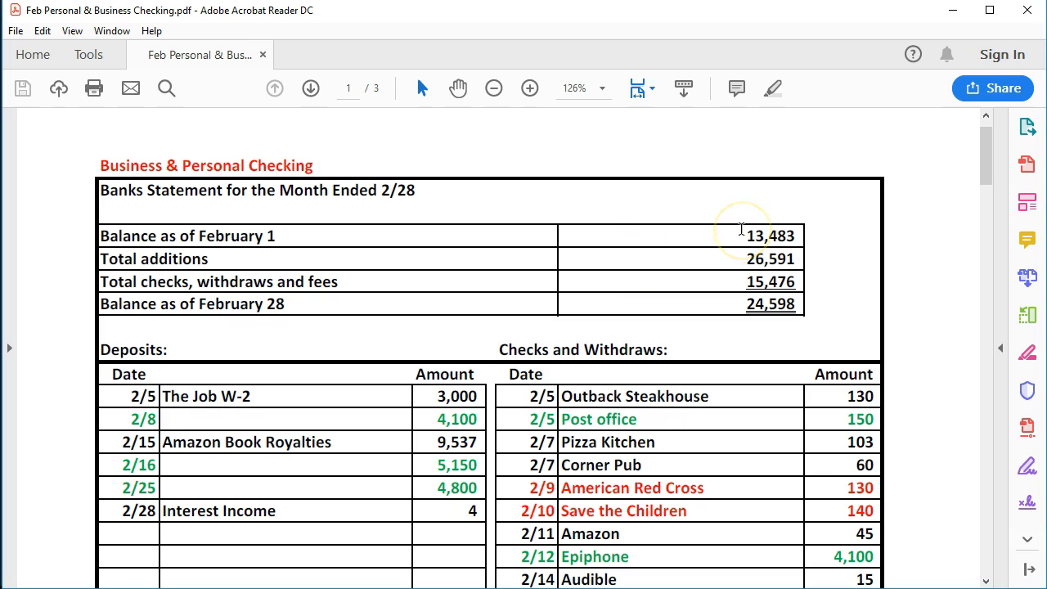
pyautogui.click(741, 229)
pyautogui.click(736, 256)
pyautogui.click(736, 278)
pyautogui.click(743, 303)
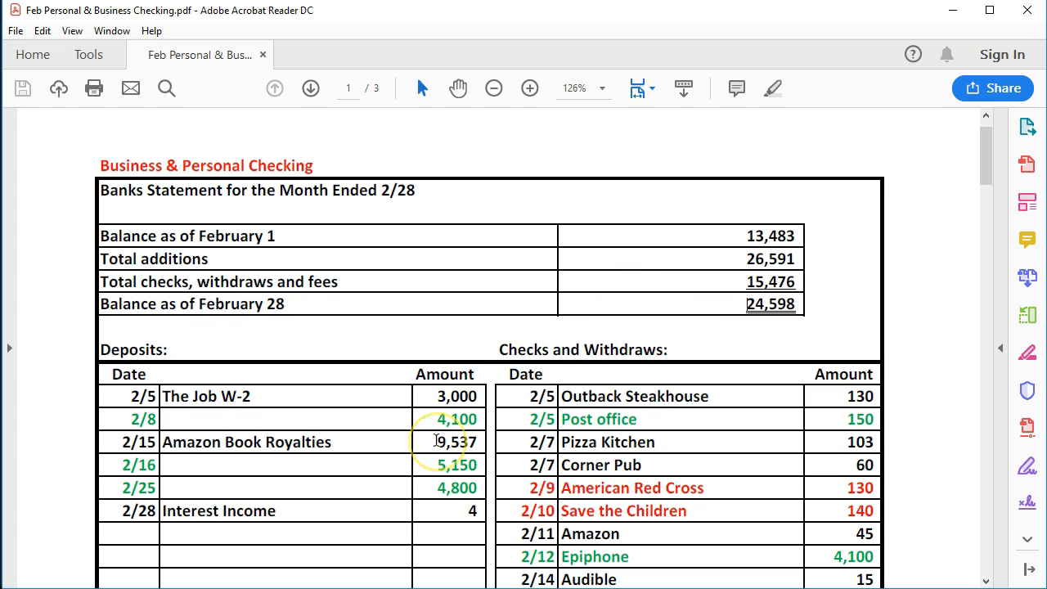
# - Examine the statement's checks and withdrawals, then its dated deposits, starting with the 2/5 The Job W-2 line
pyautogui.scroll(-5, 436, 442)
pyautogui.scroll(-8, 436, 446)
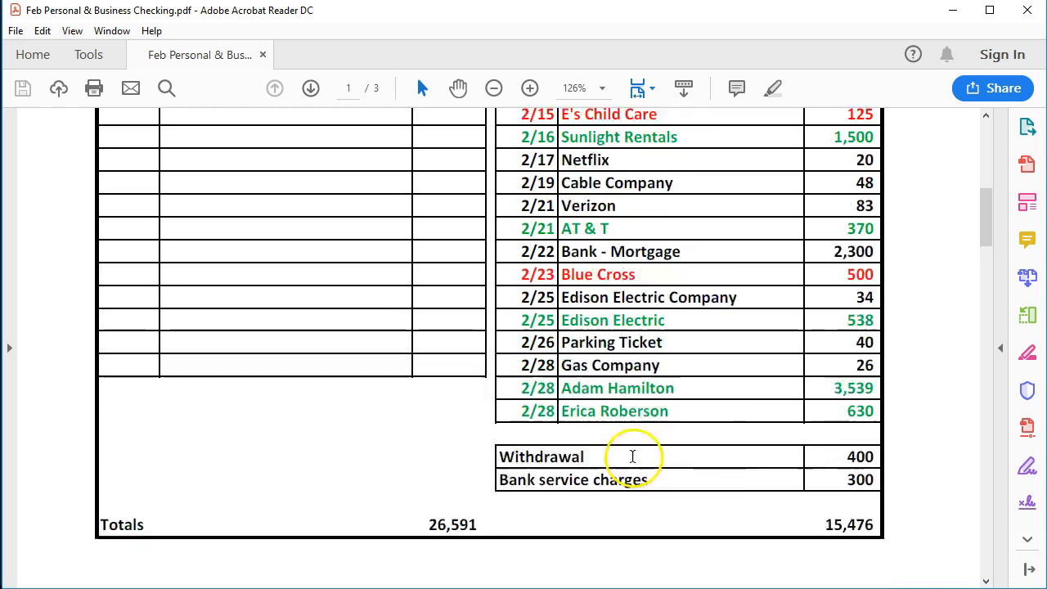
pyautogui.scroll(9, 632, 454)
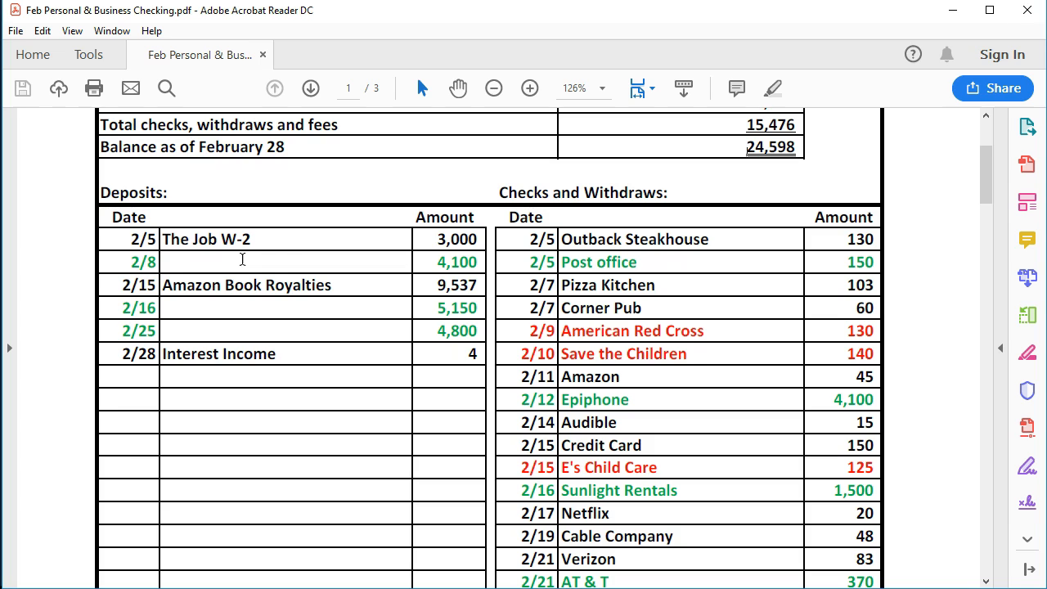
pyautogui.click(256, 244)
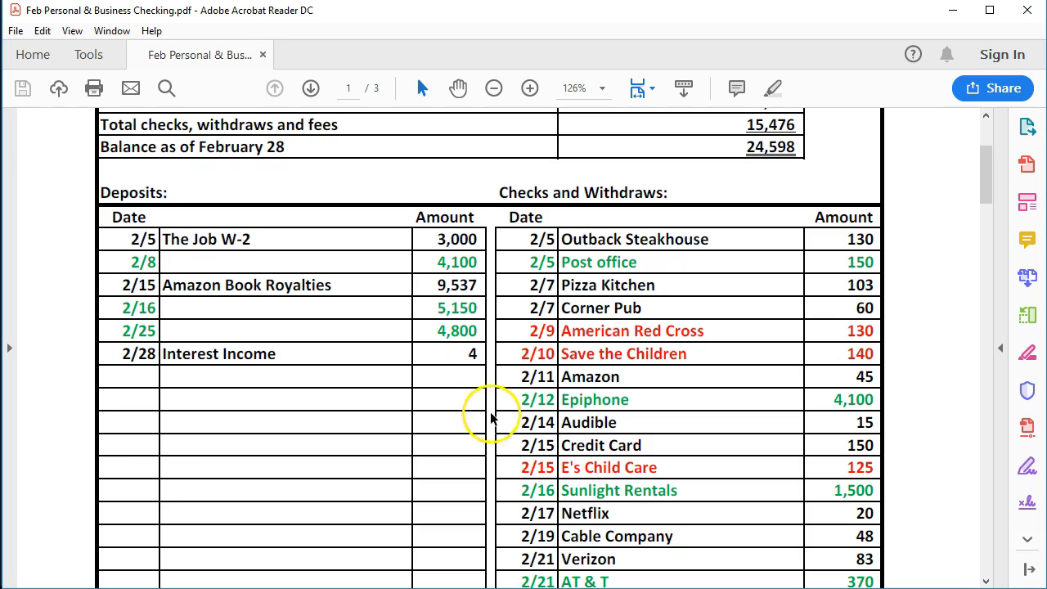
pyautogui.click(705, 585)
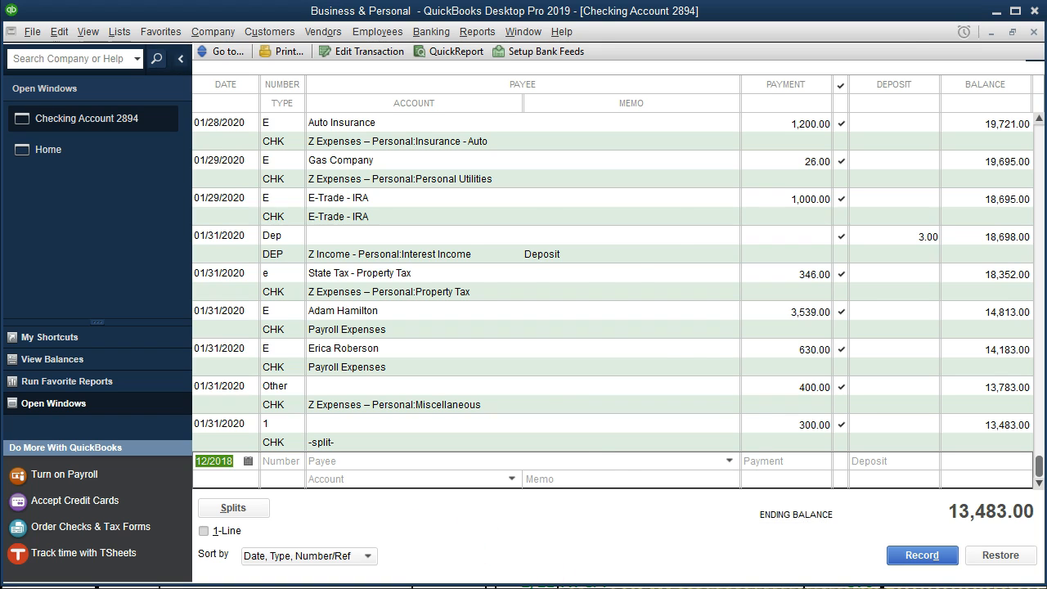
pyautogui.click(676, 586)
pyautogui.click(274, 245)
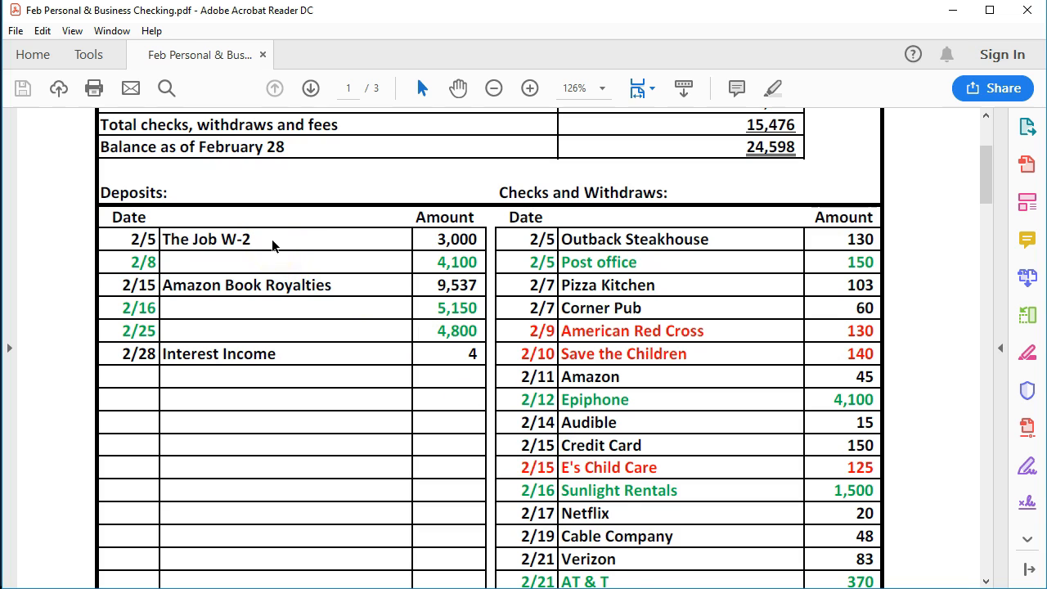
pyautogui.click(329, 280)
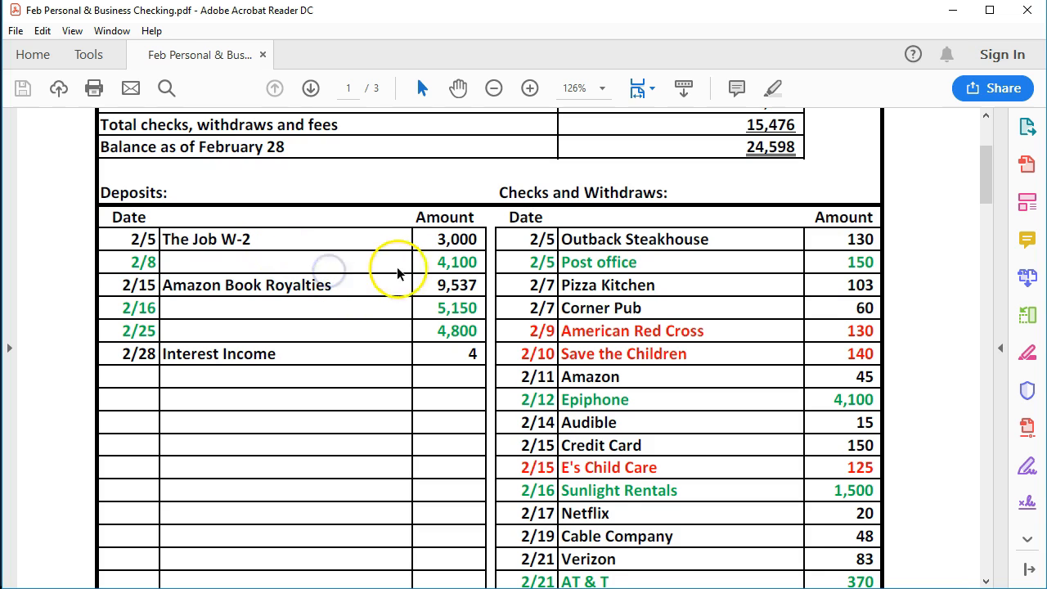
pyautogui.click(427, 263)
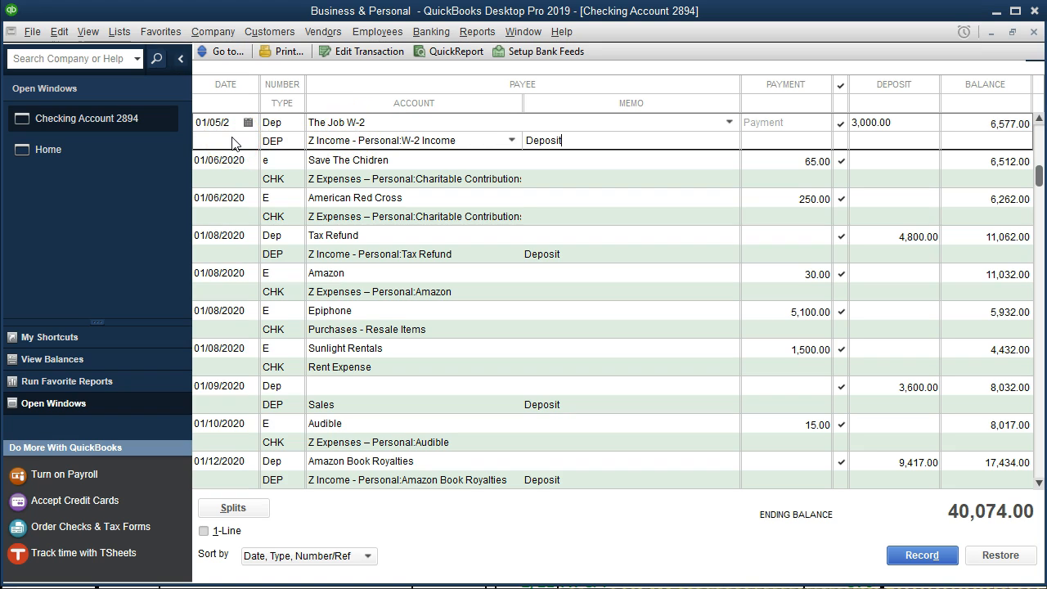
# - In the QuickBooks register, inspect the account and the split class of the January The Job W-2 deposit
pyautogui.click(388, 141)
pyautogui.click(256, 511)
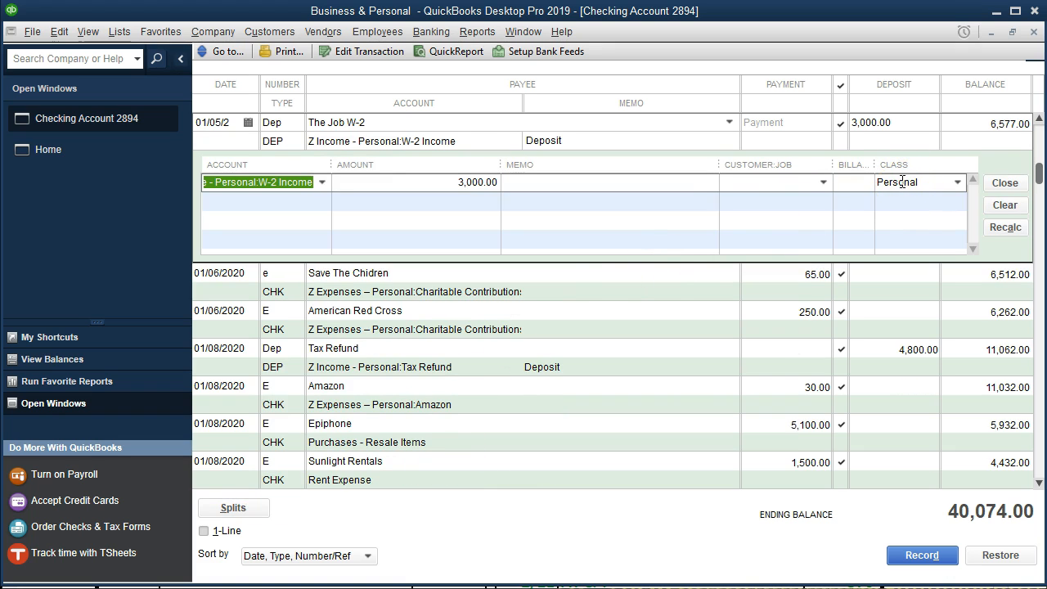
pyautogui.click(266, 513)
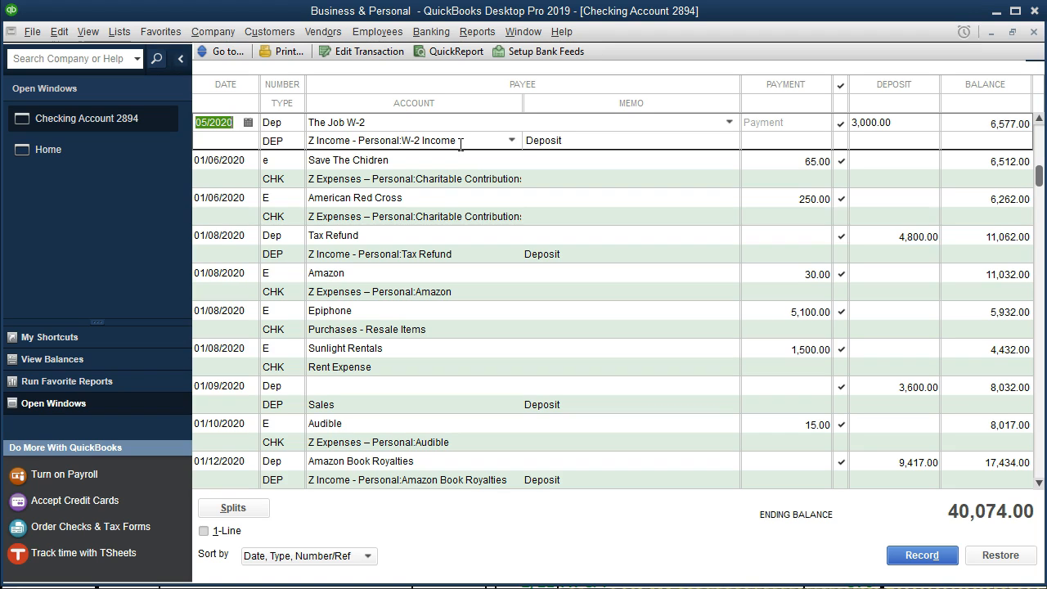
pyautogui.click(447, 144)
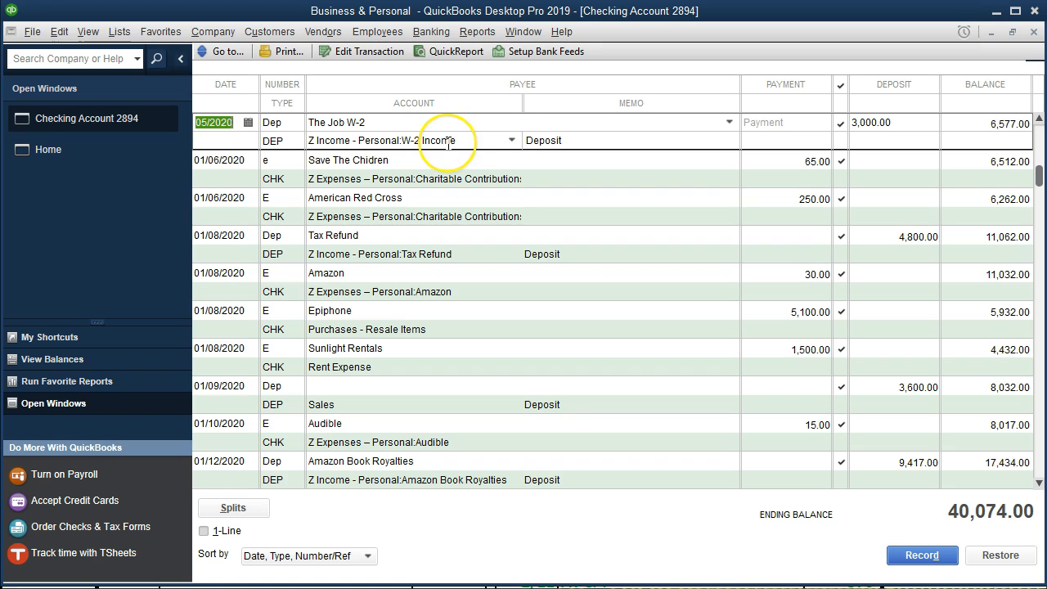
# - Run the Profit & Loss by Class report for 01/01/2020 through 01/31/2020
pyautogui.click(478, 36)
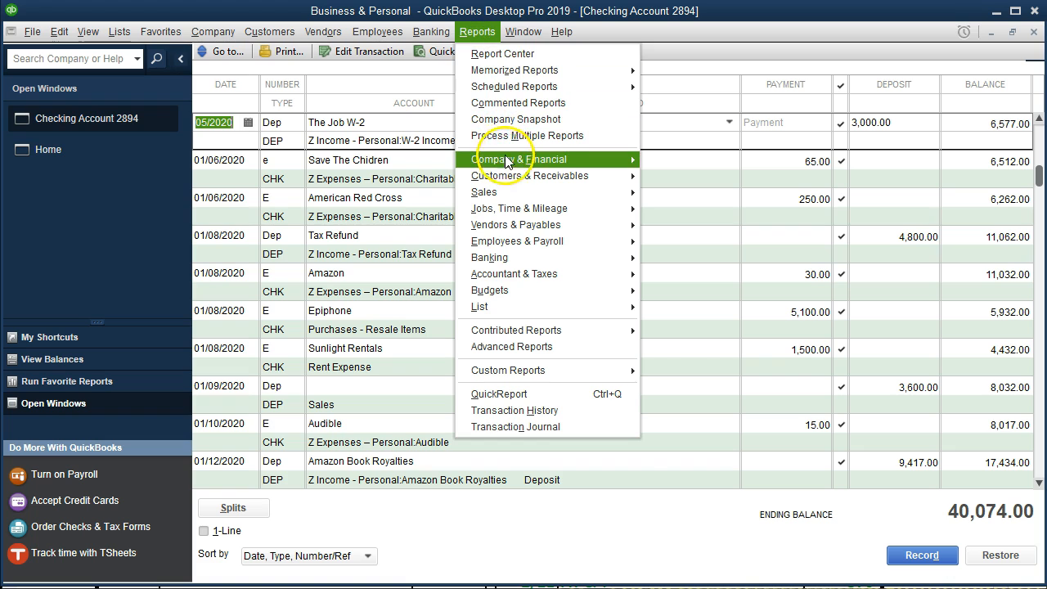
pyautogui.moveTo(507, 163)
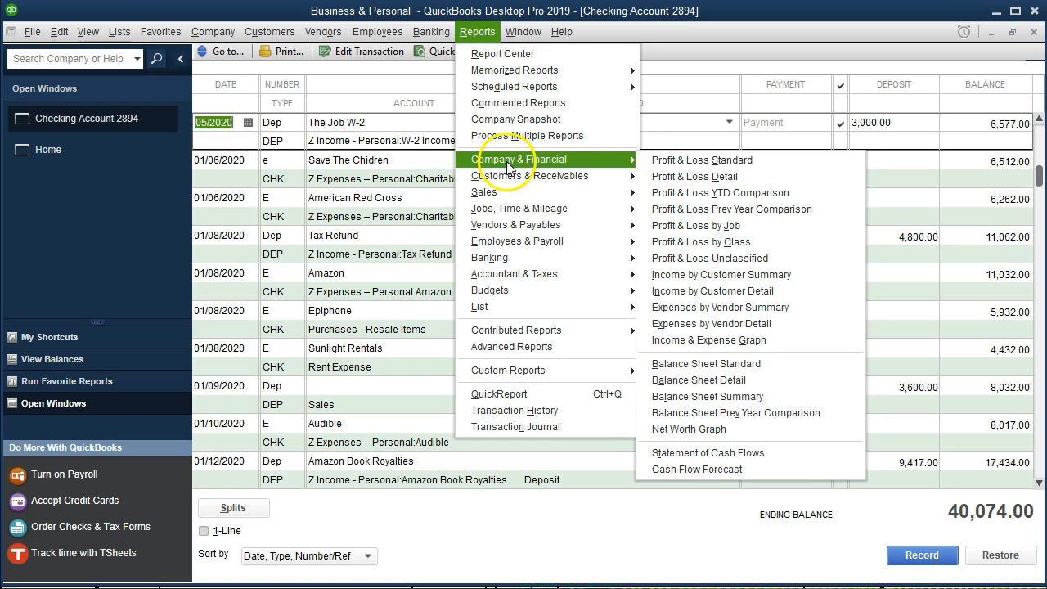
pyautogui.click(684, 250)
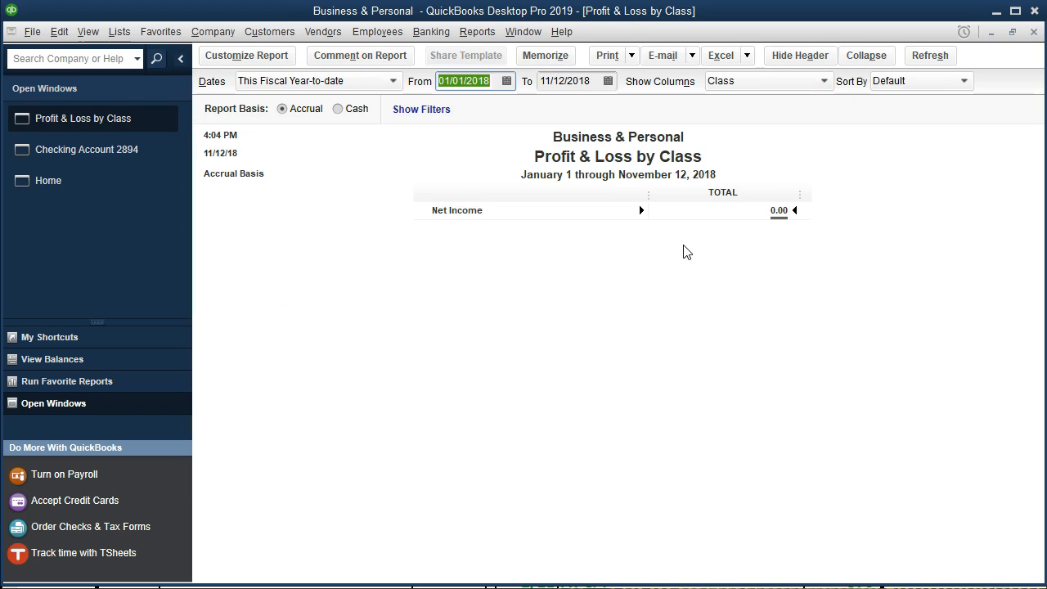
pyautogui.write('01012020')
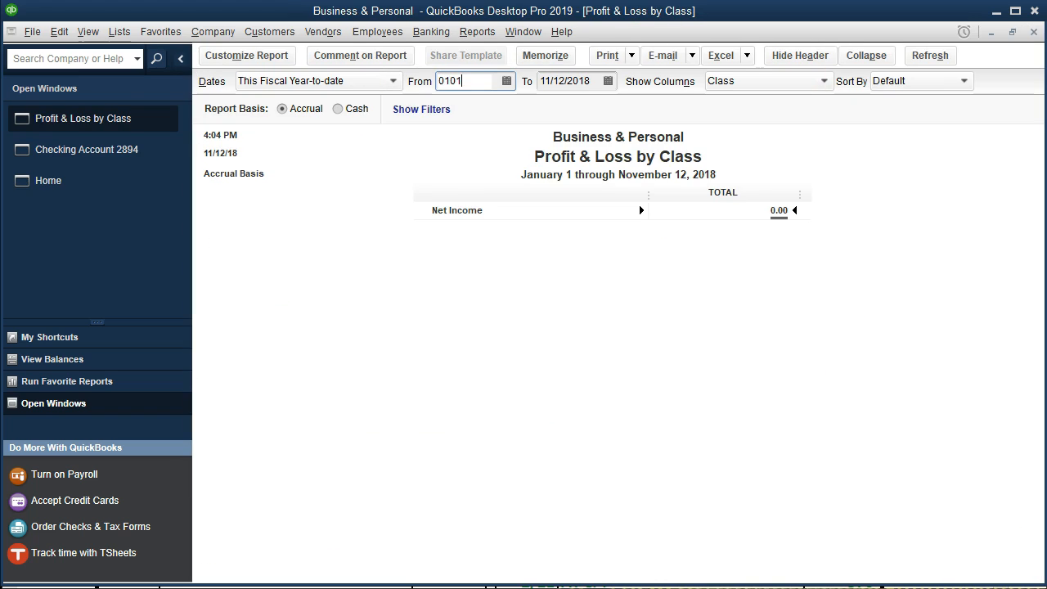
pyautogui.press('Tab')
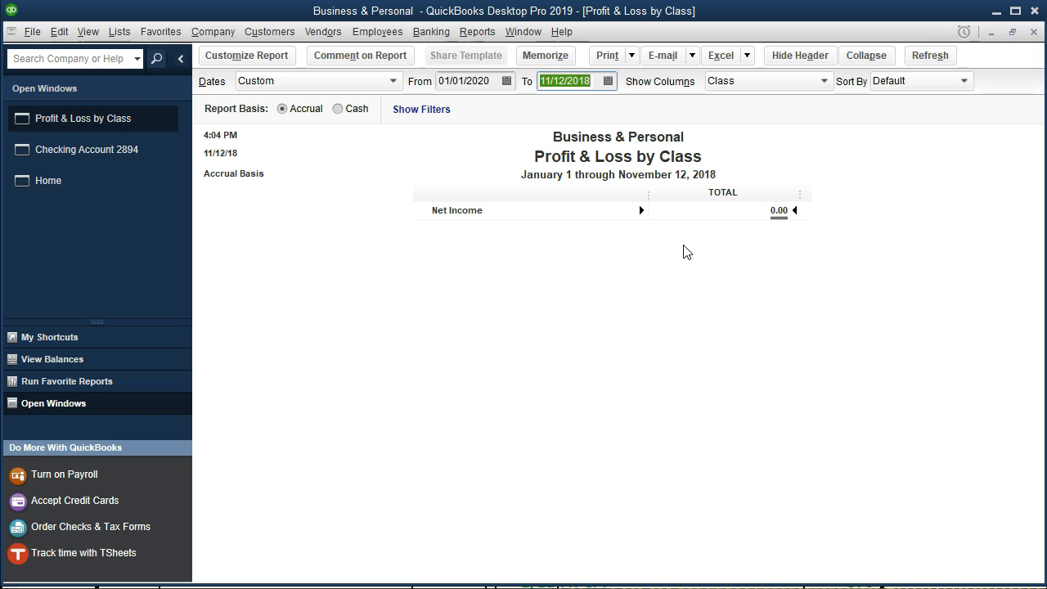
pyautogui.write('12')
pyautogui.press('BackSpace')
pyautogui.press('BackSpace')
pyautogui.write('013120')
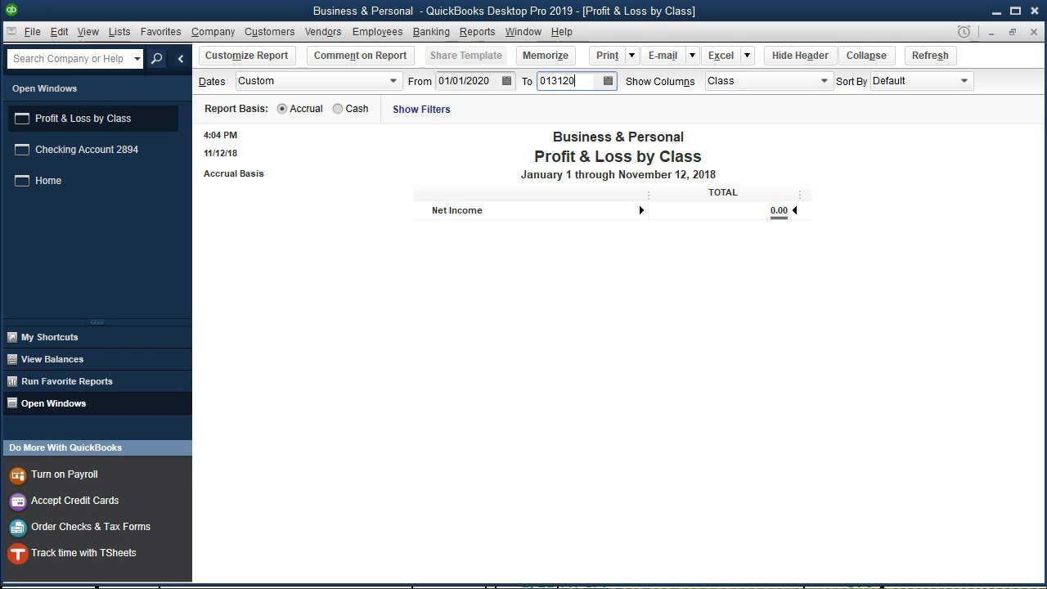
pyautogui.press('Tab')
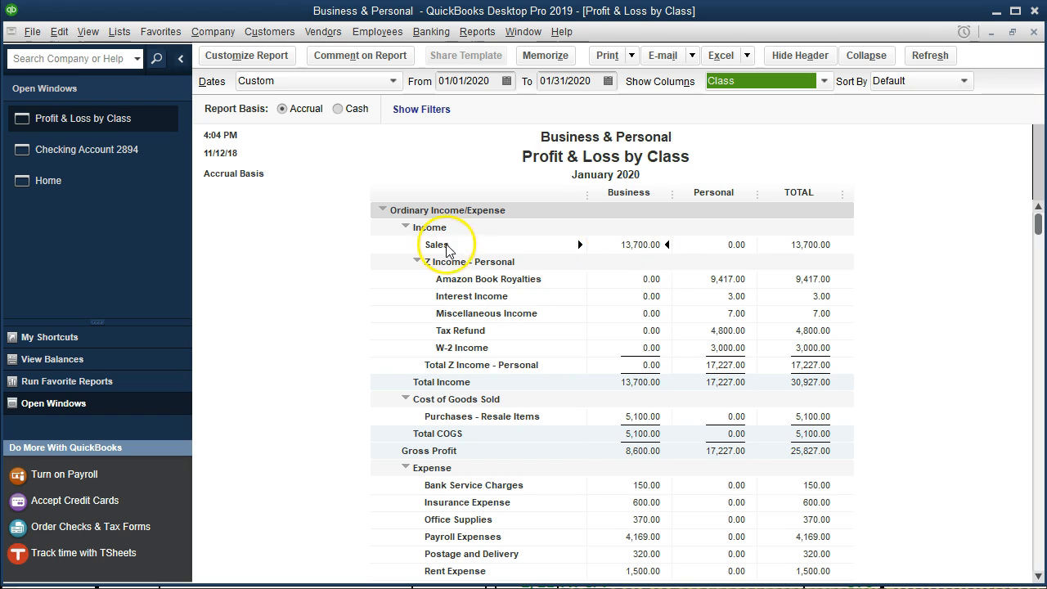
# - Review the report's Income and Z Income - Personal sections by collapsing and re-expanding them, and close the report
pyautogui.click(405, 228)
pyautogui.click(405, 227)
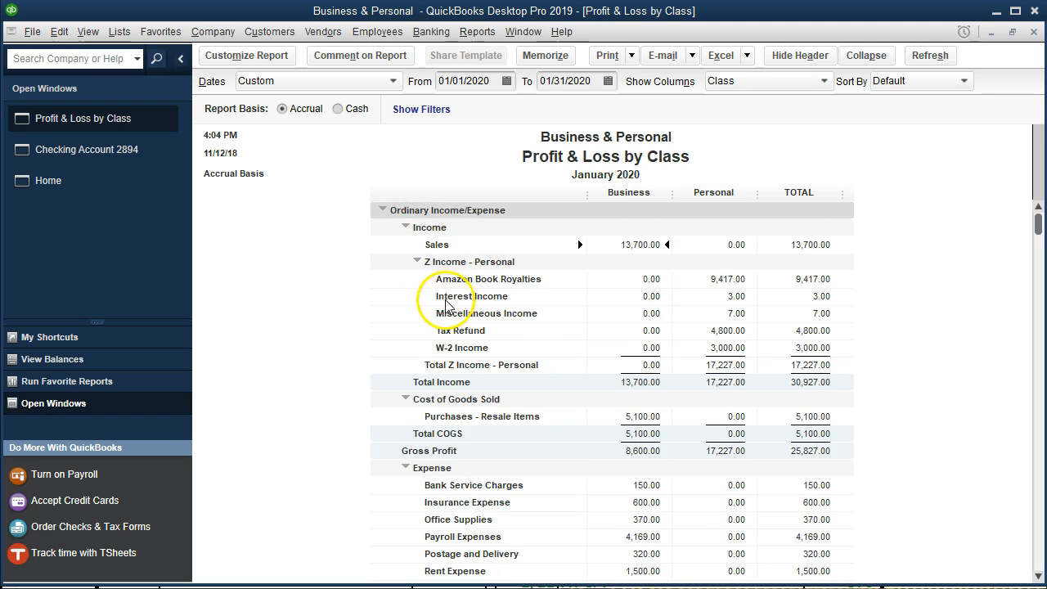
pyautogui.click(418, 263)
pyautogui.click(418, 263)
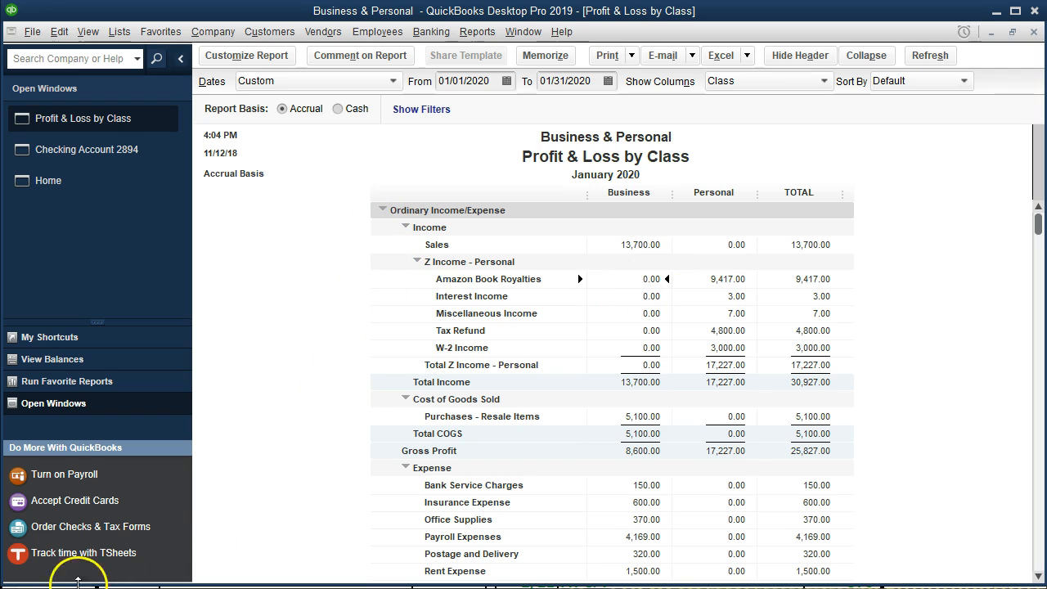
pyautogui.press('Escape')
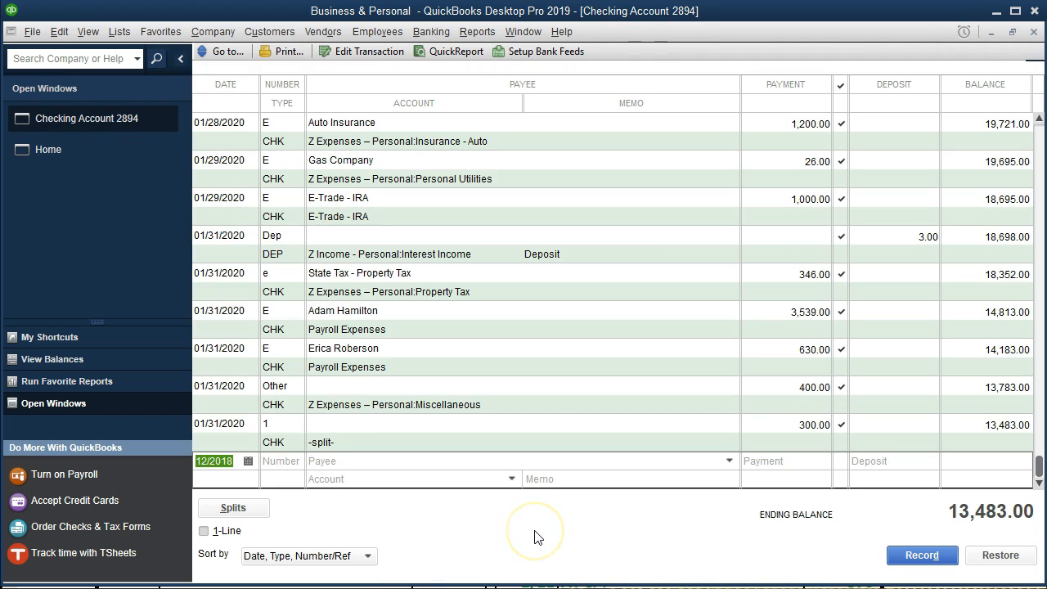
# - Date a new entry in the blank row of the checking register 02/05/20
pyautogui.hotkey('alt', 'Tab')
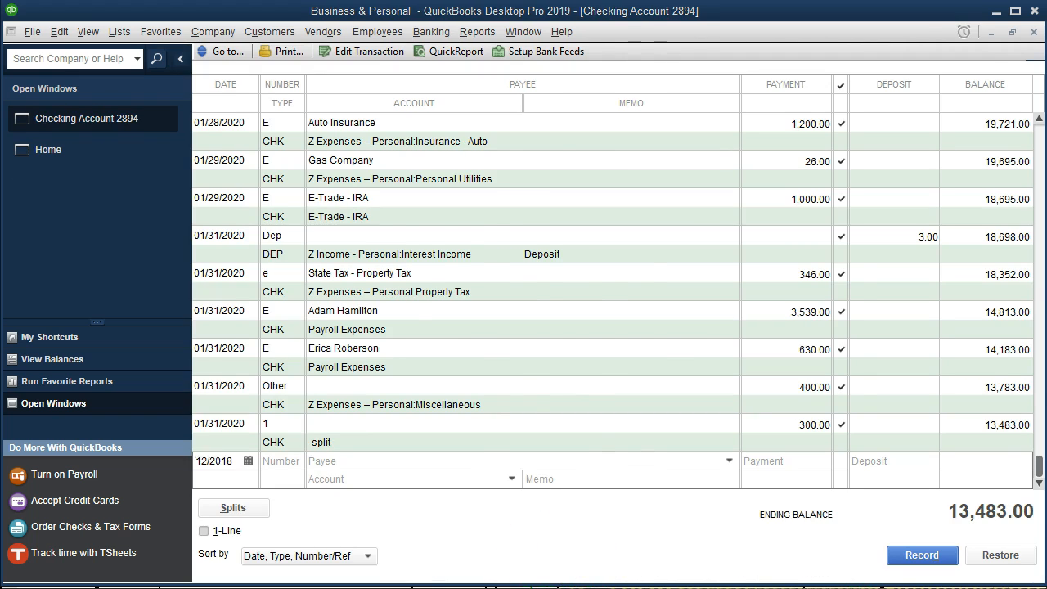
pyautogui.hotkey('alt', 'Tab')
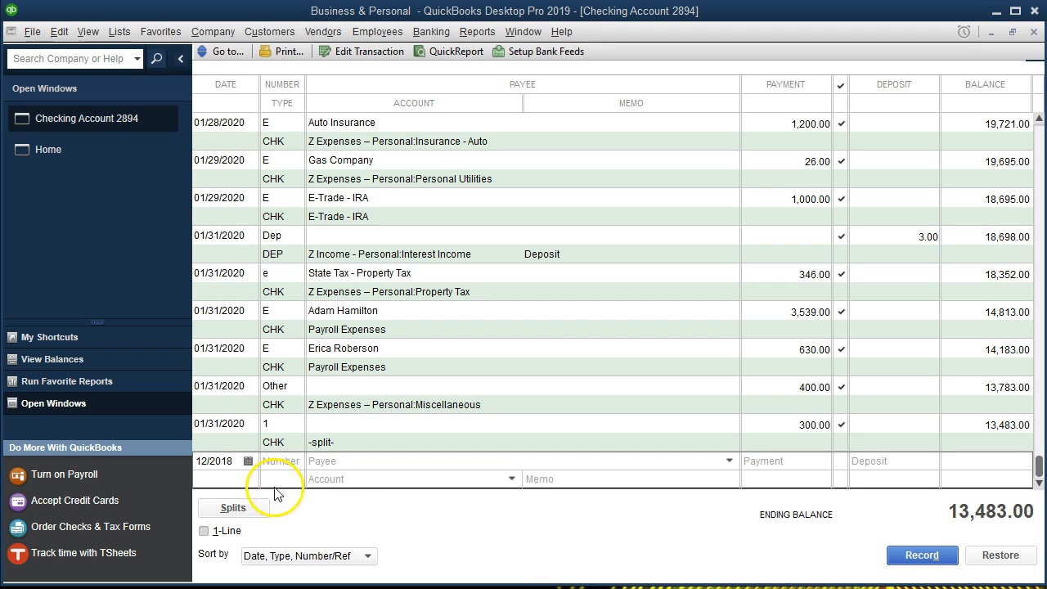
pyautogui.click(221, 462)
pyautogui.write('0')
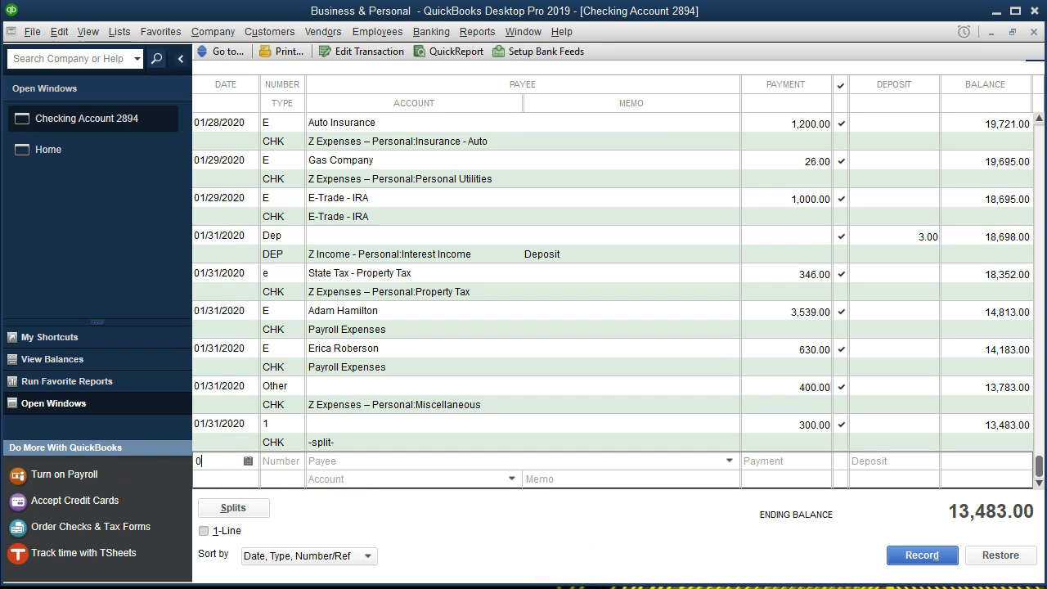
pyautogui.write('50520')
pyautogui.press('Tab')
pyautogui.click(210, 462)
pyautogui.press('BackSpace')
pyautogui.write('2')
pyautogui.press('Tab')
# - Set the new entry's number to Dep and choose The Job W-2 as its payee
pyautogui.click(125, 582)
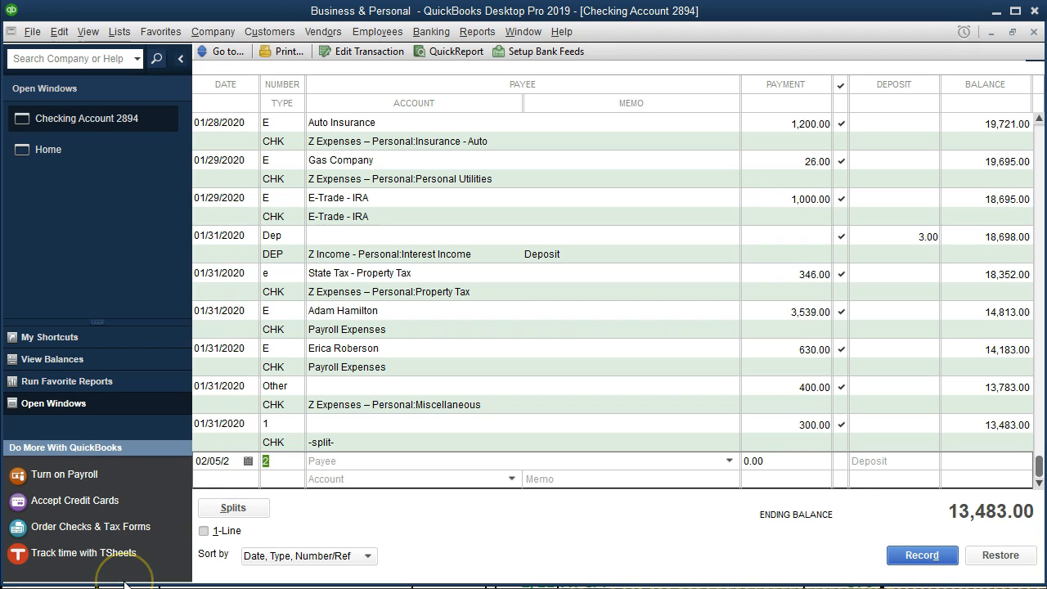
pyautogui.press('BackSpace')
pyautogui.write('Dep')
pyautogui.press('Tab')
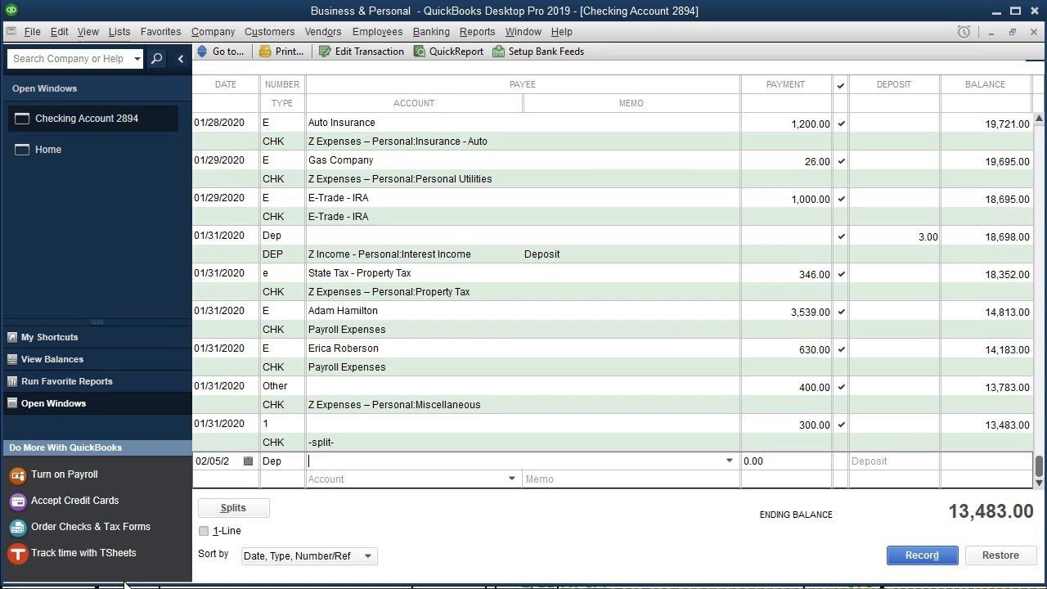
pyautogui.write('W')
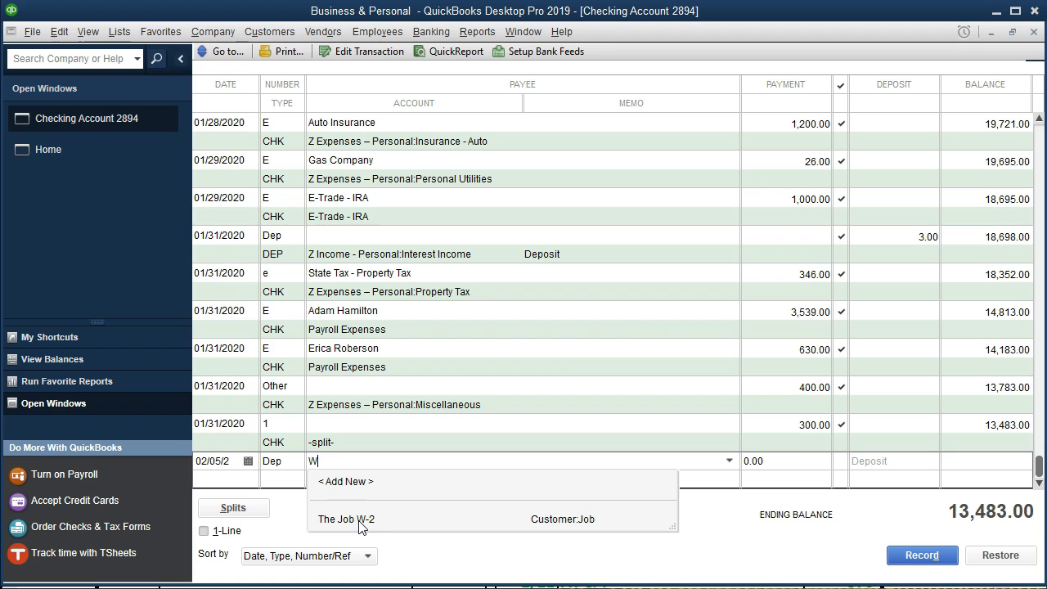
pyautogui.click(551, 531)
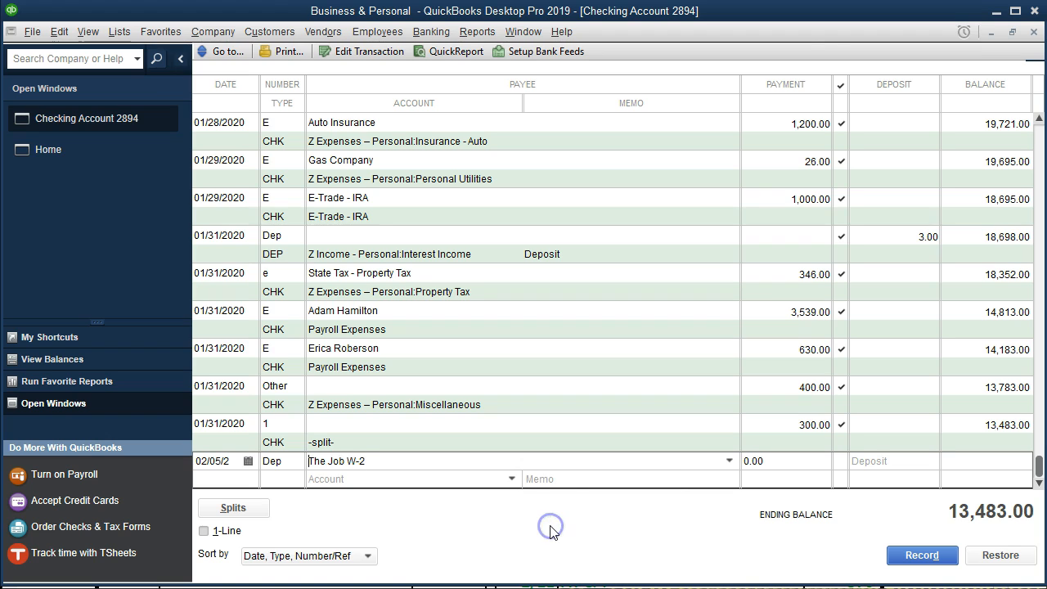
pyautogui.press('Tab')
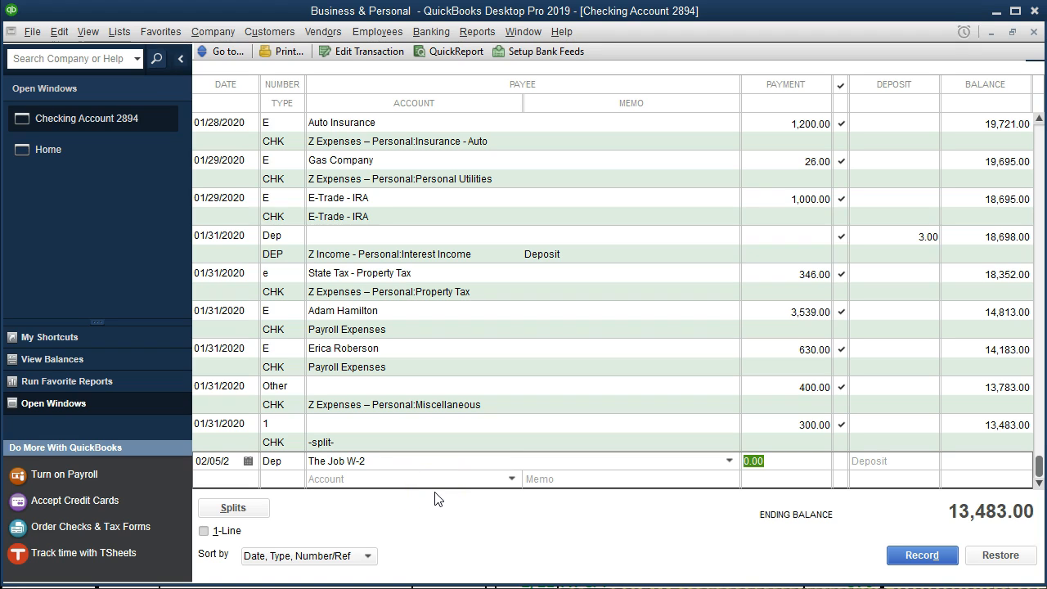
# - Enter a deposit amount of 3,000 for The Job W-2 entry
pyautogui.press('Tab')
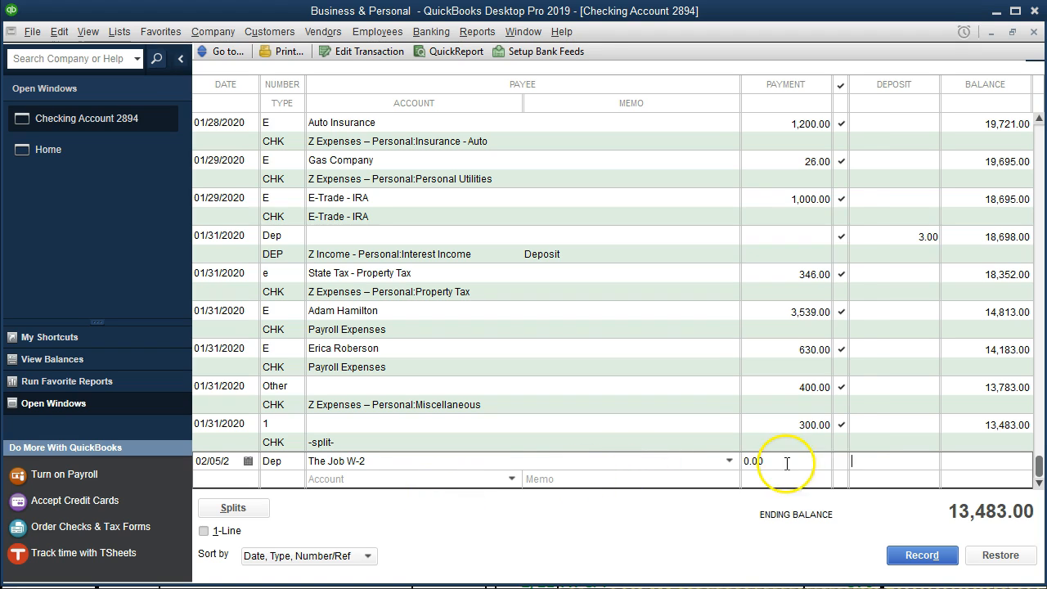
pyautogui.write('3000')
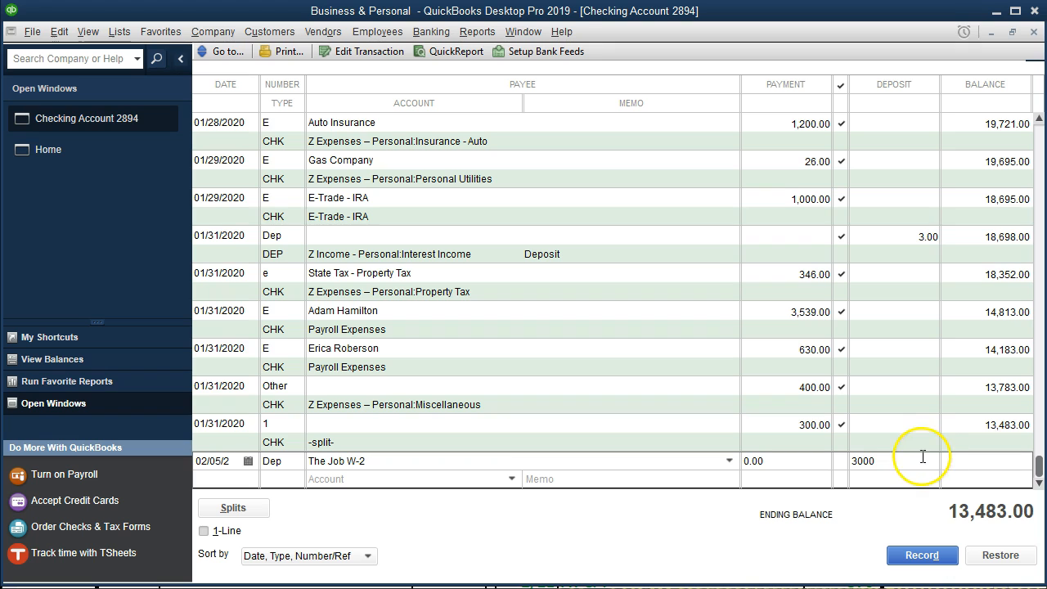
pyautogui.press('Tab')
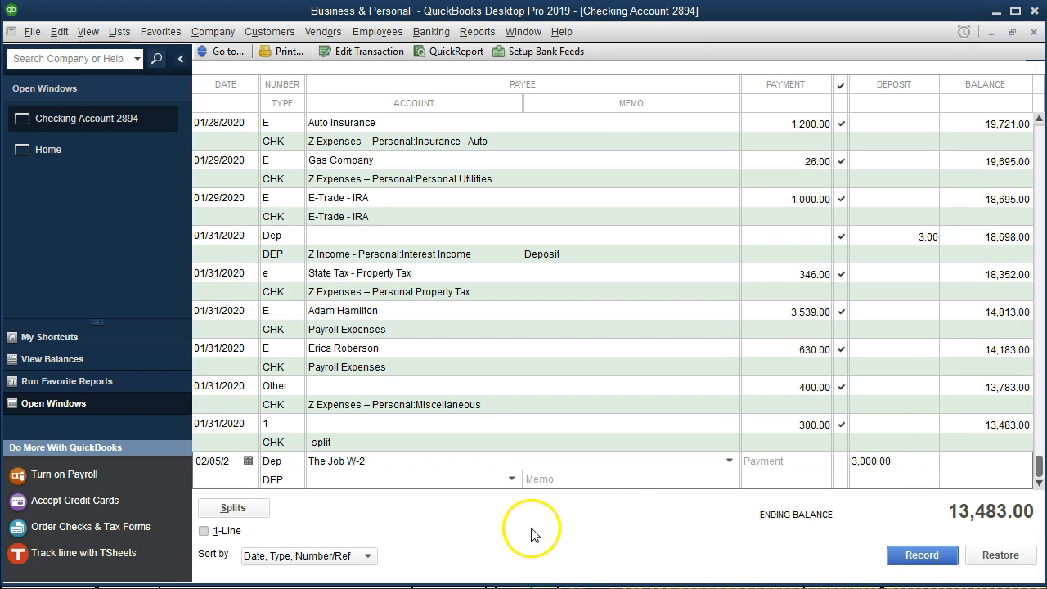
# - Assign the 02/05 deposit to the Z Income - Personal:W-2 Income account and record it
pyautogui.click(511, 481)
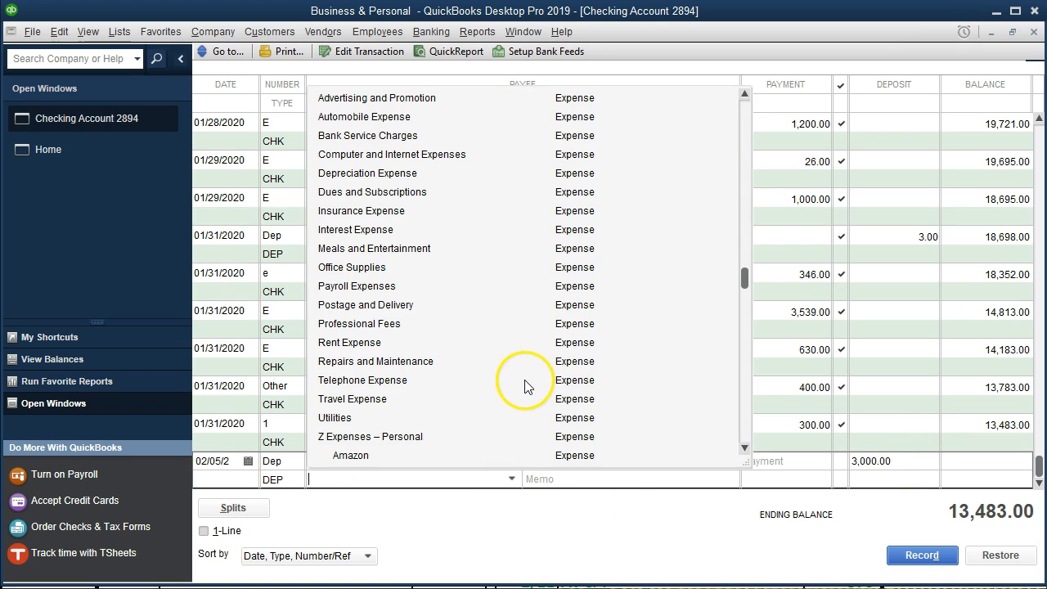
pyautogui.scroll(1, 525, 386)
pyautogui.scroll(4, 525, 385)
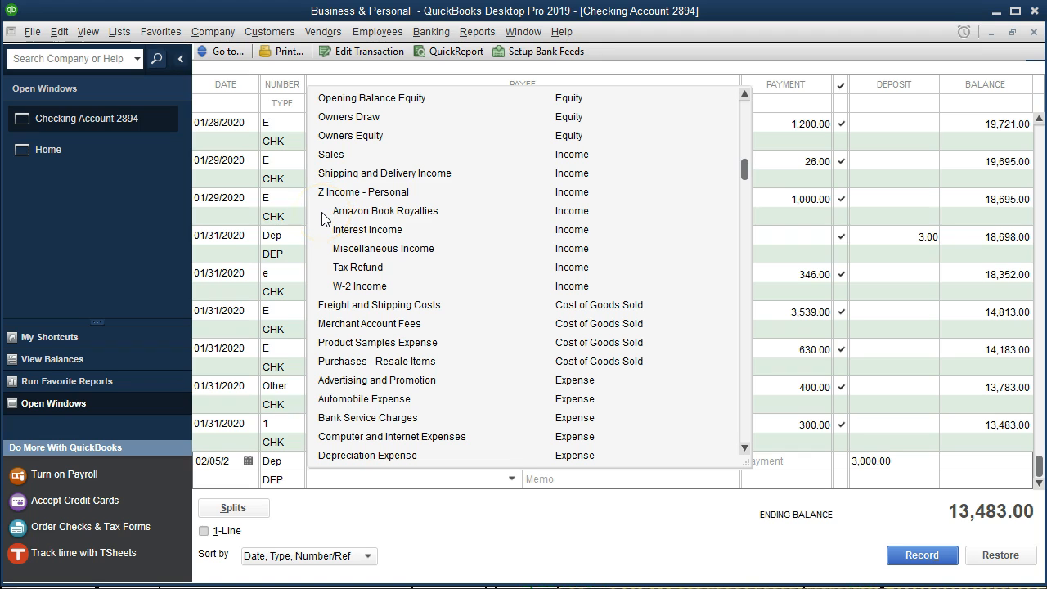
pyautogui.click(371, 287)
pyautogui.press('Tab')
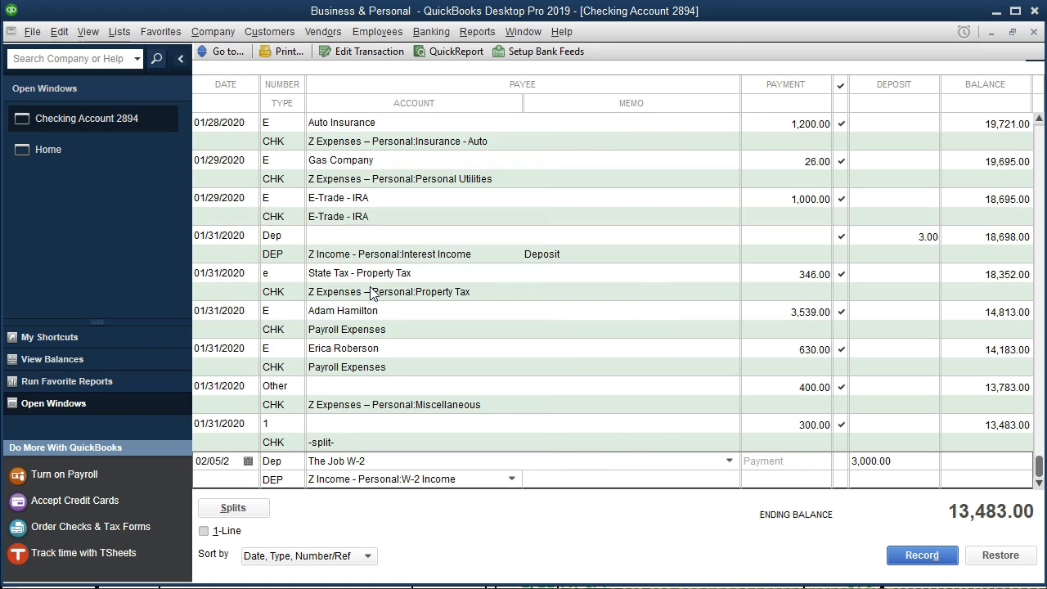
pyautogui.press('Return')
pyautogui.press('Return')
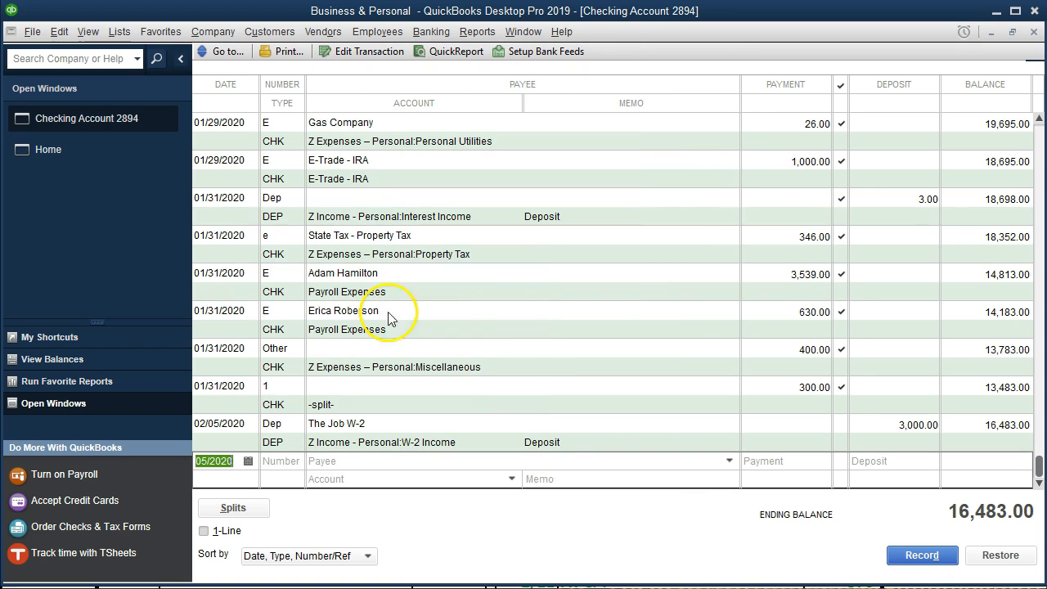
# - Switch to the February bank statement in Adobe Acrobat Reader and highlight the 2/5 The Job W-2 deposit line
pyautogui.hotkey('alt', 'Tab')
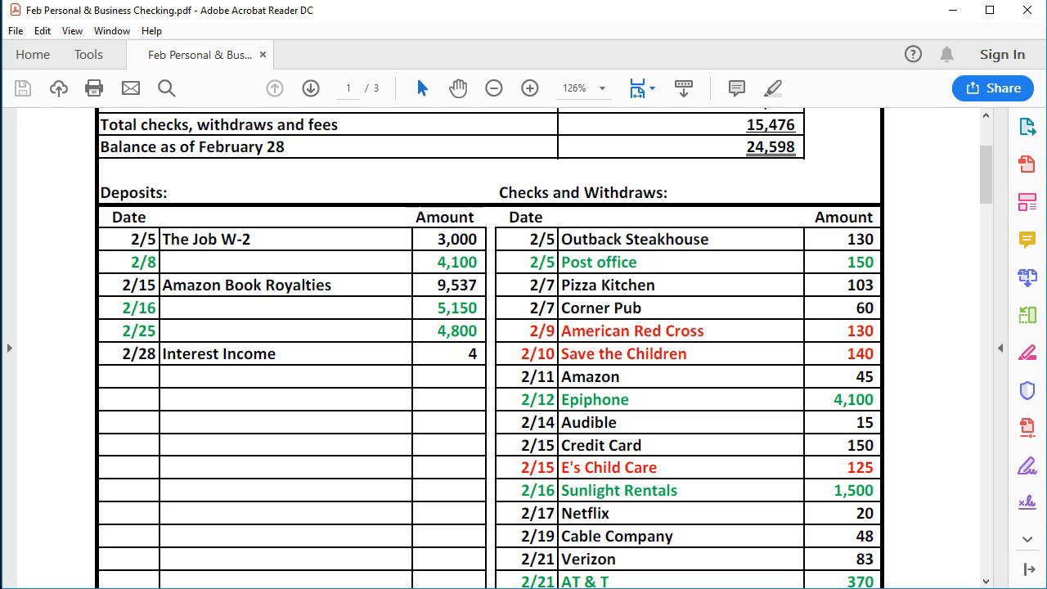
pyautogui.moveTo(131, 239); pyautogui.dragTo(479, 239)
pyautogui.rightClick(479, 240)
pyautogui.click(503, 291)
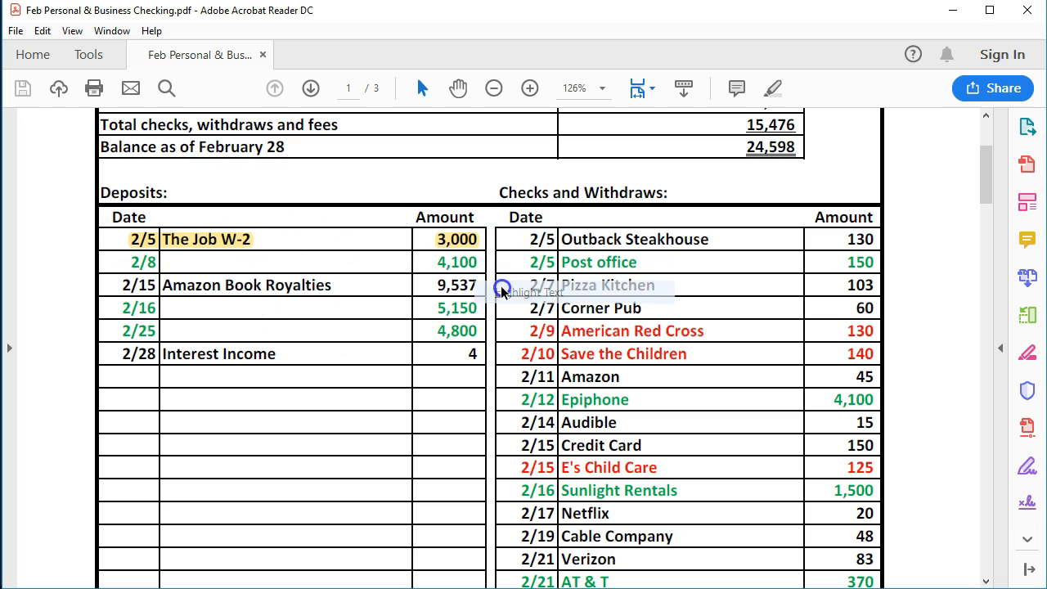
pyautogui.click(439, 284)
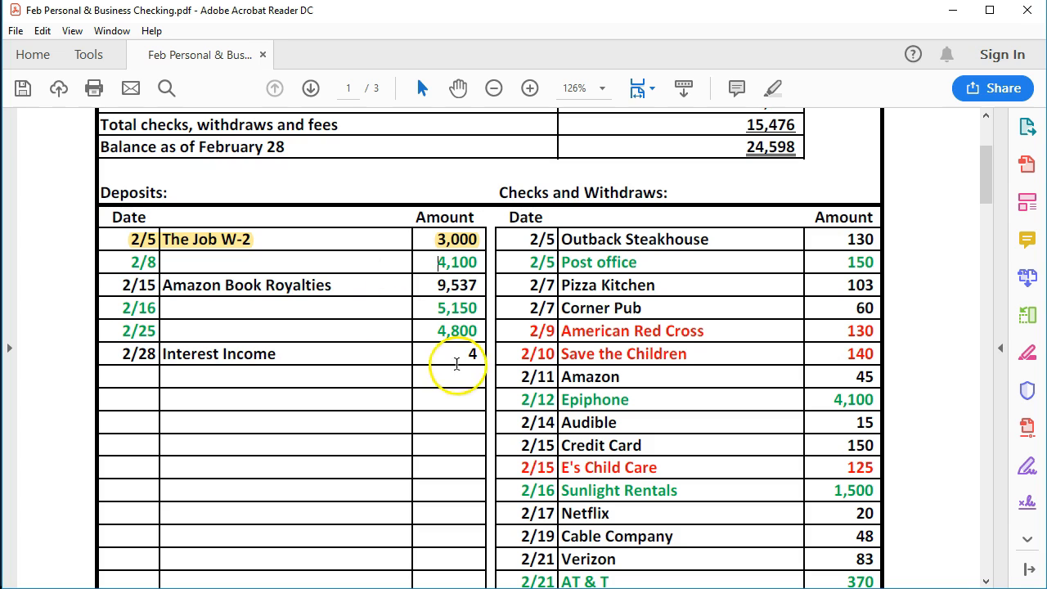
# - Return to the QuickBooks checking register, date the new entry 02/08/2020 and set its number to Dep
pyautogui.click(669, 587)
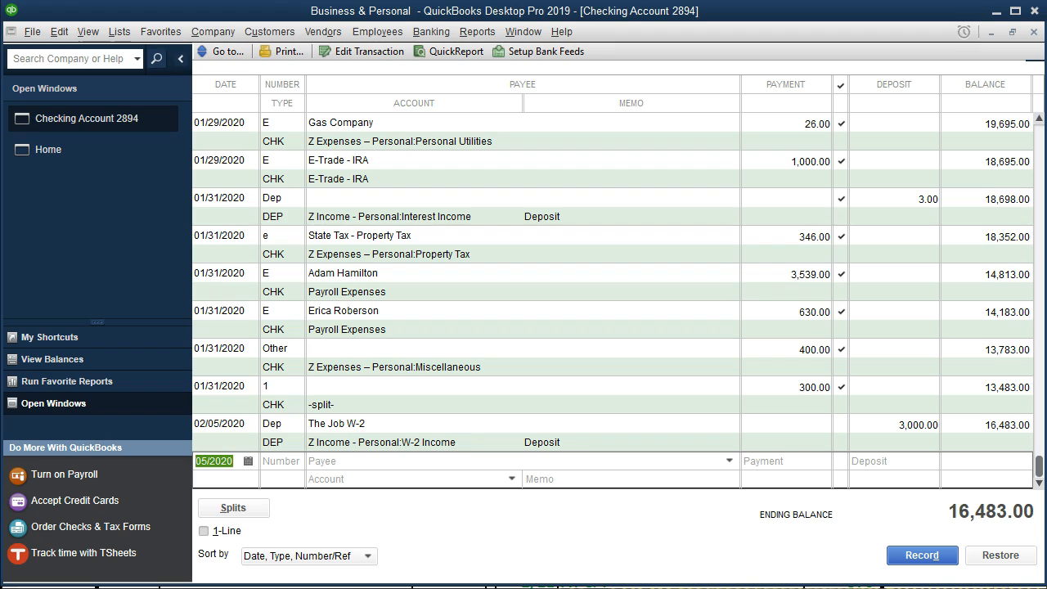
pyautogui.press('+')
pyautogui.press('+')
pyautogui.press('+')
pyautogui.press('+')
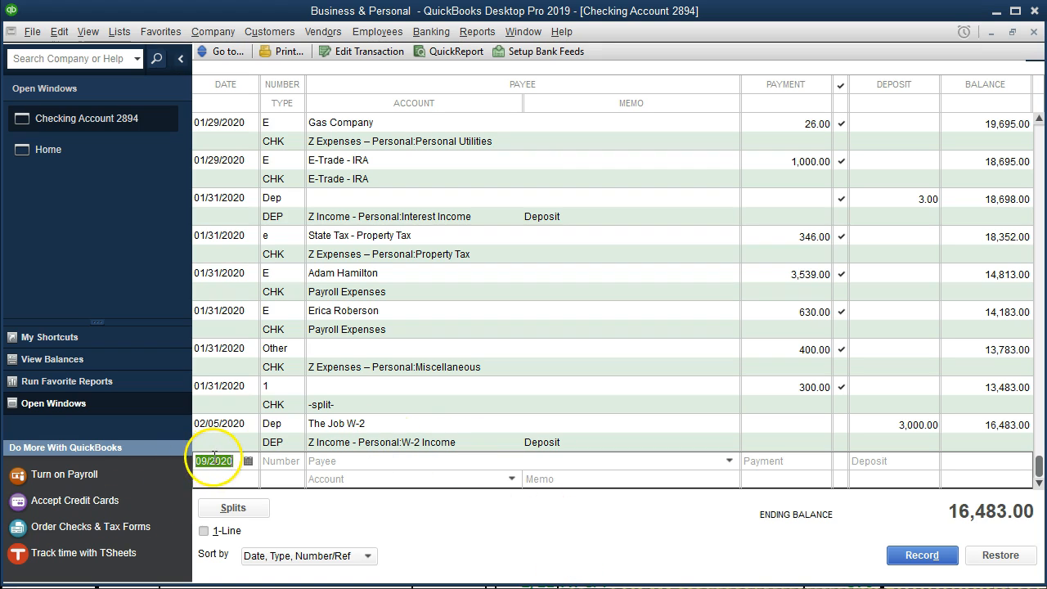
pyautogui.press('-')
pyautogui.press('Tab')
pyautogui.write('Dep')
pyautogui.press('Tab')
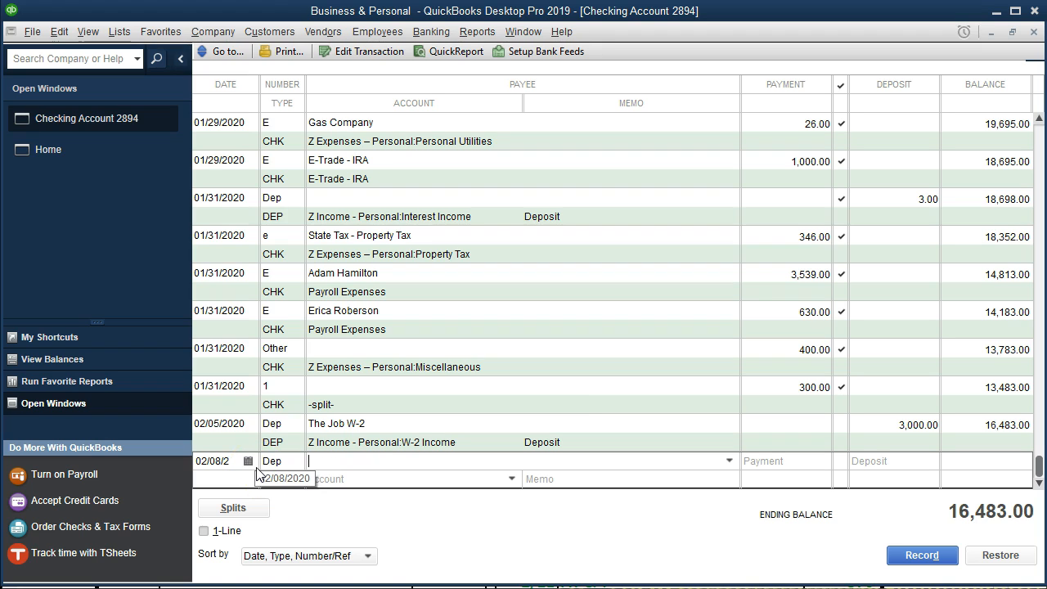
# - Leave the payee blank on the 02/08 entry and enter a deposit amount of 4,100
pyautogui.press('Tab')
pyautogui.press('Tab')
pyautogui.press('Tab')
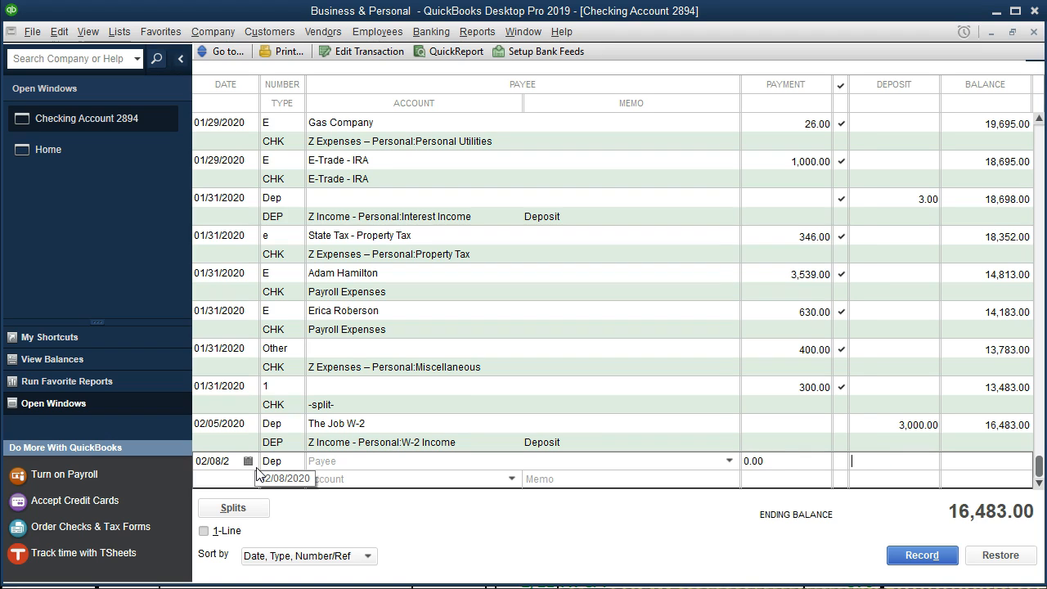
pyautogui.write('4100')
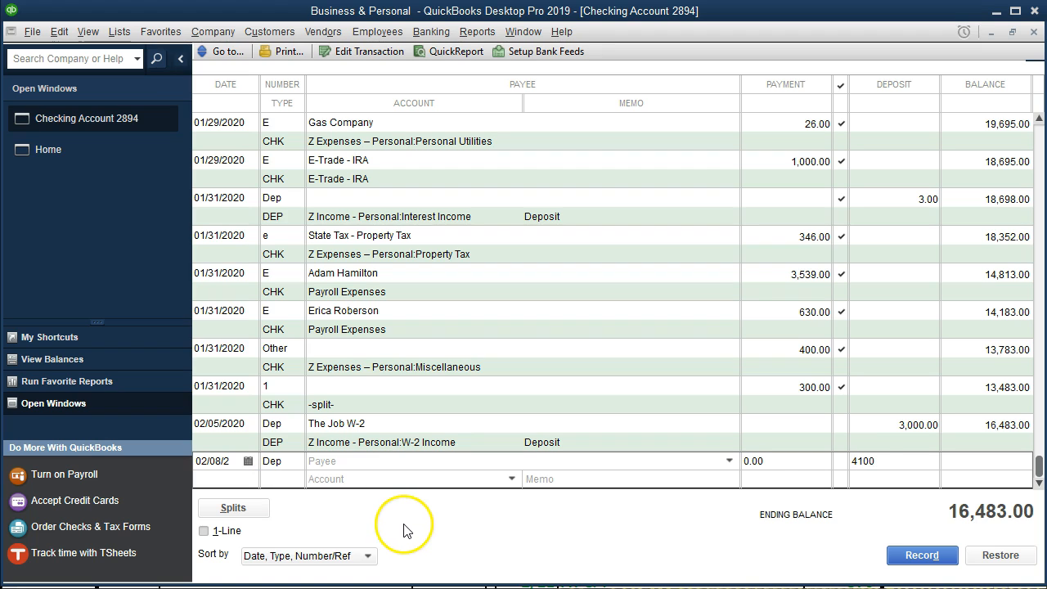
pyautogui.press('Tab')
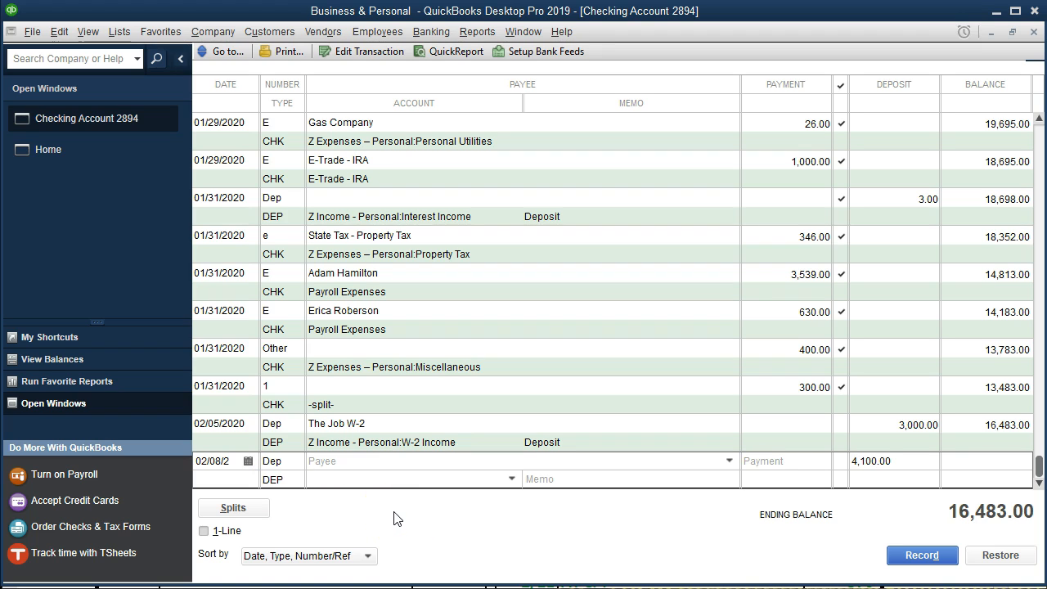
# - Assign the 02/08 deposit to the Sales income account and record it
pyautogui.click(511, 479)
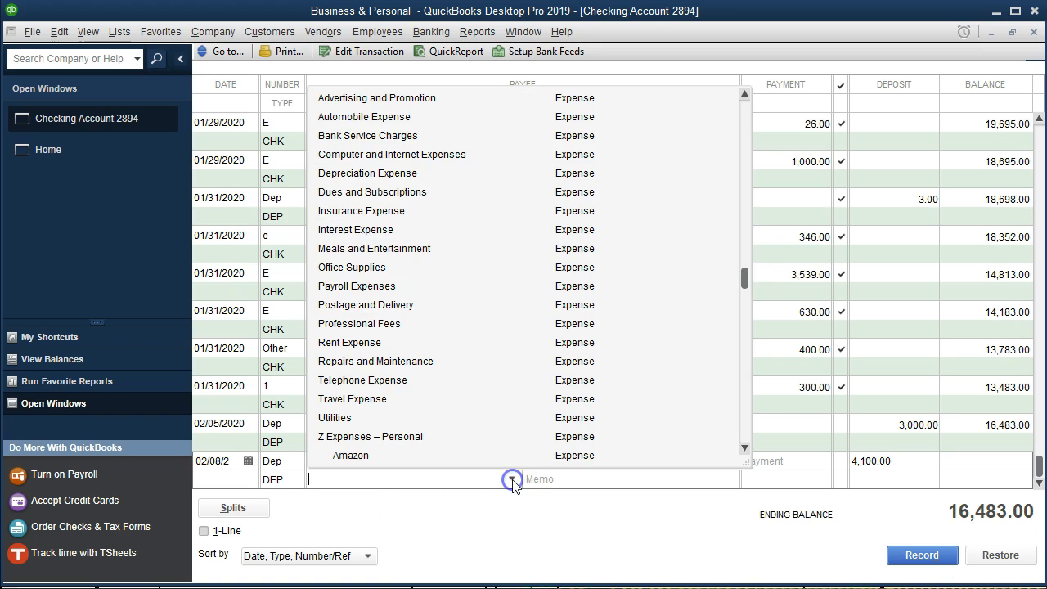
pyautogui.scroll(5, 495, 398)
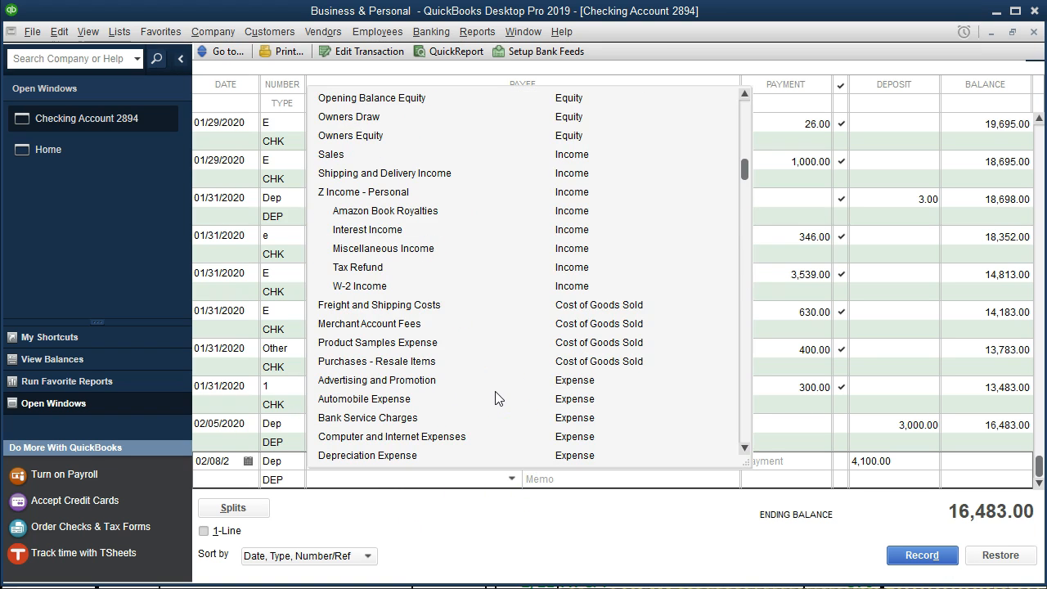
pyautogui.click(331, 155)
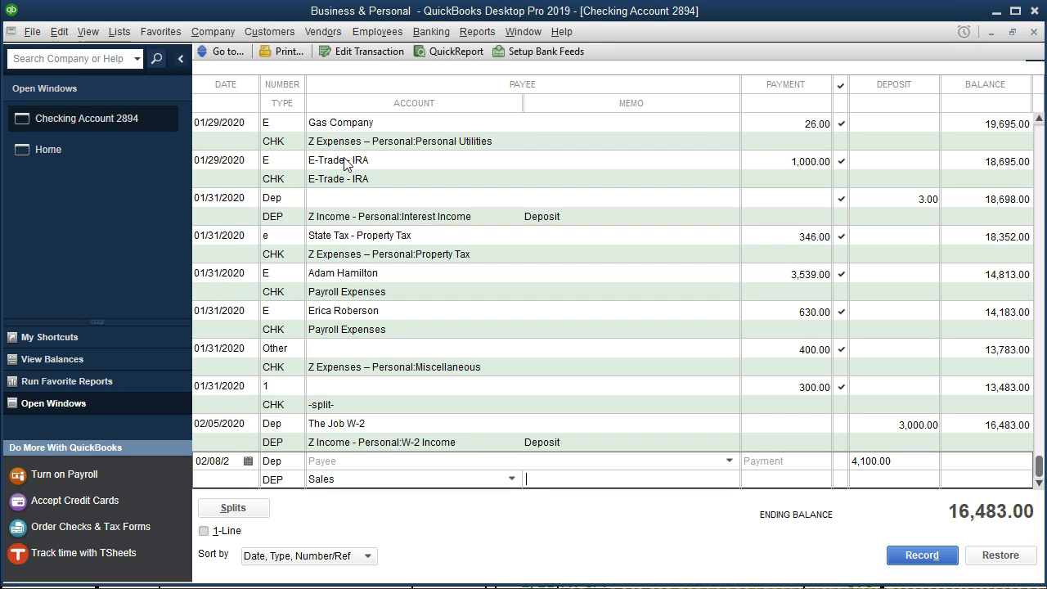
pyautogui.press('Return')
pyautogui.press('Return')
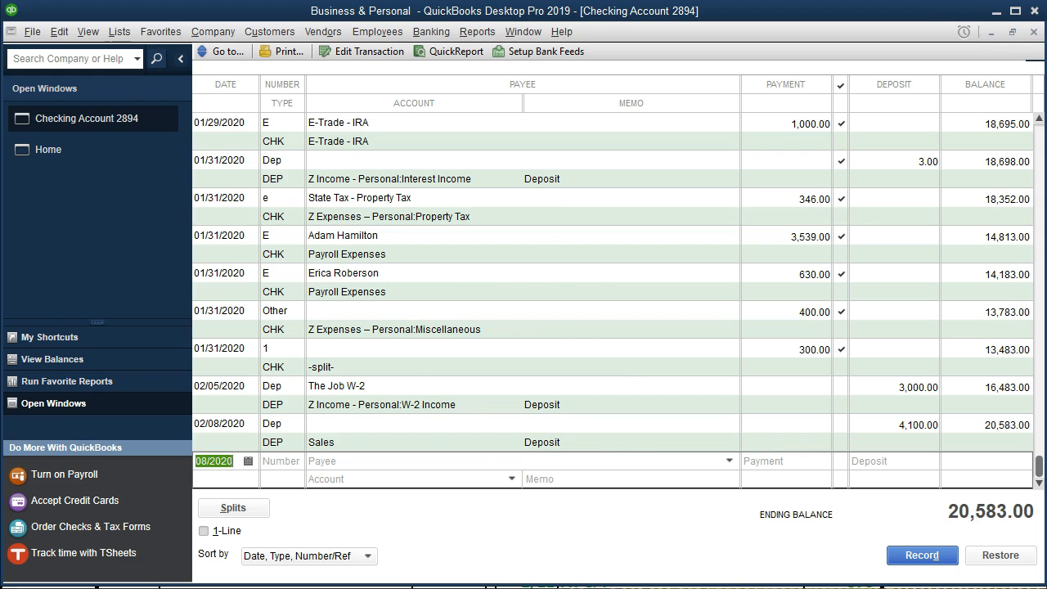
# - Switch to the bank statement in Adobe Acrobat Reader and highlight the 2/8 deposit line of 4,100
pyautogui.click(746, 588)
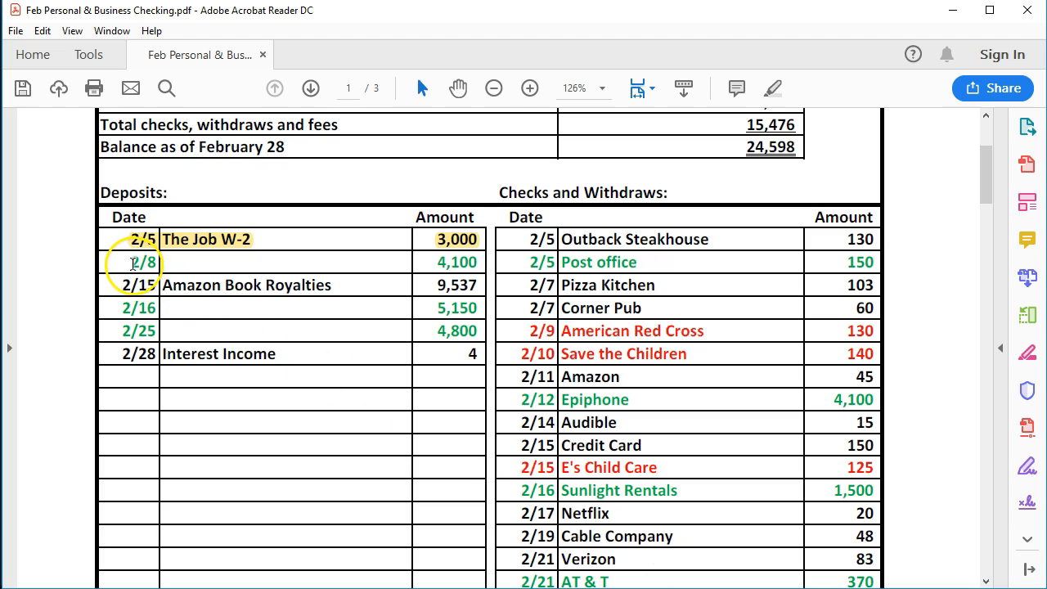
pyautogui.moveTo(130, 262); pyautogui.dragTo(466, 267)
pyautogui.rightClick(465, 268)
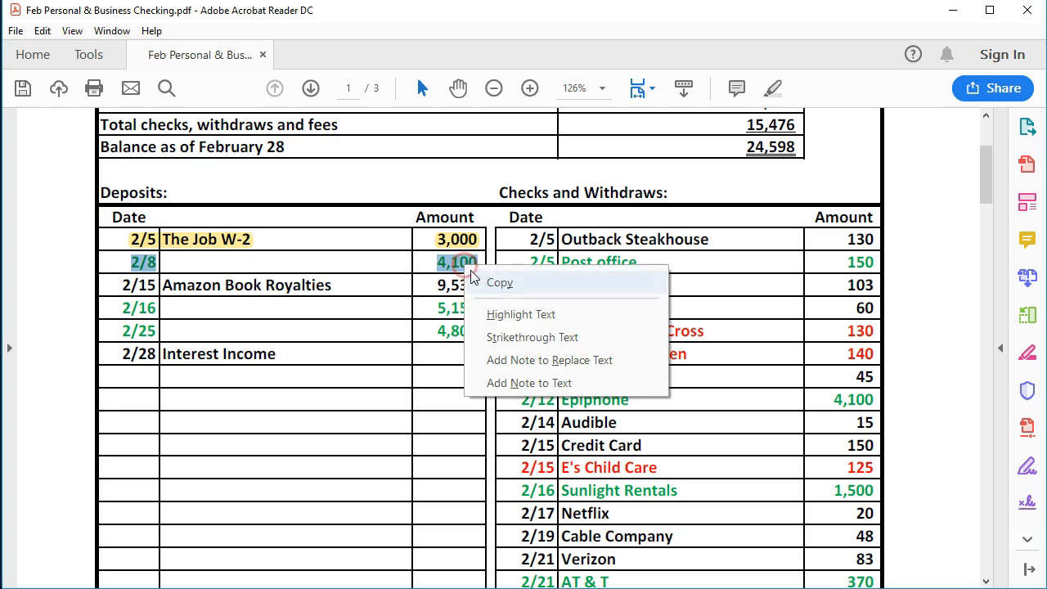
pyautogui.click(489, 313)
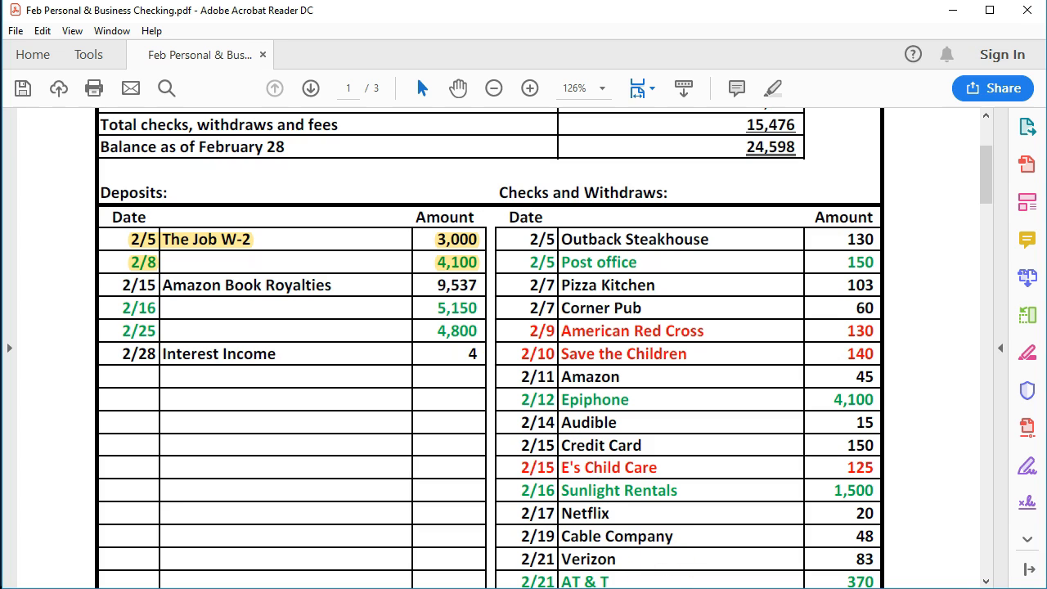
# - Return to the QuickBooks checking register, date the new entry 02/15/2020 and replace its number with Dep
pyautogui.click(679, 577)
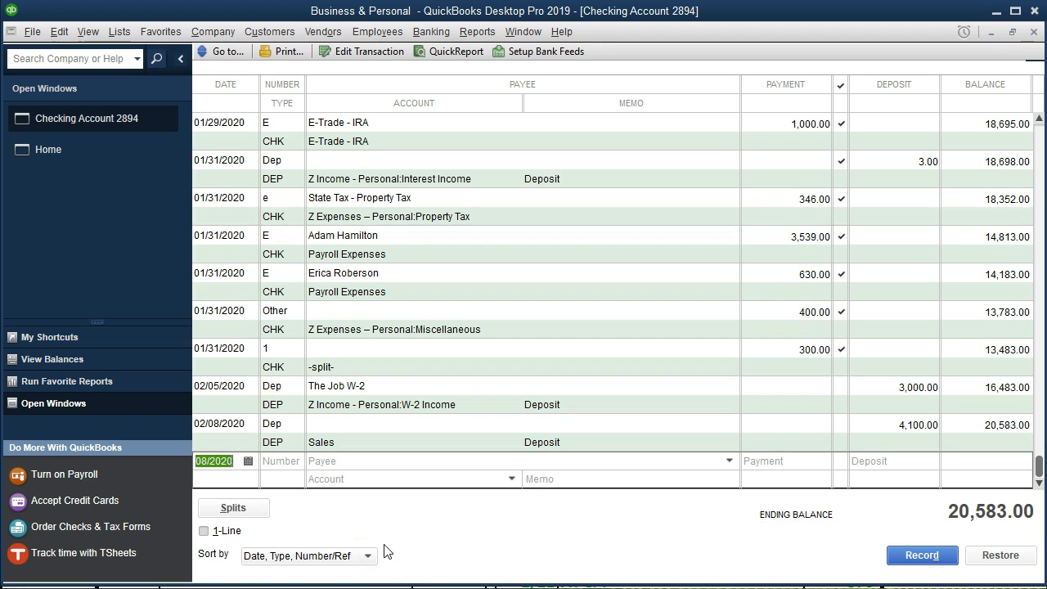
pyautogui.press('+')
pyautogui.press('+')
pyautogui.press('+')
pyautogui.press('+')
pyautogui.press('+')
pyautogui.press('+')
pyautogui.press('Tab')
pyautogui.press('Tab')
pyautogui.click(276, 460)
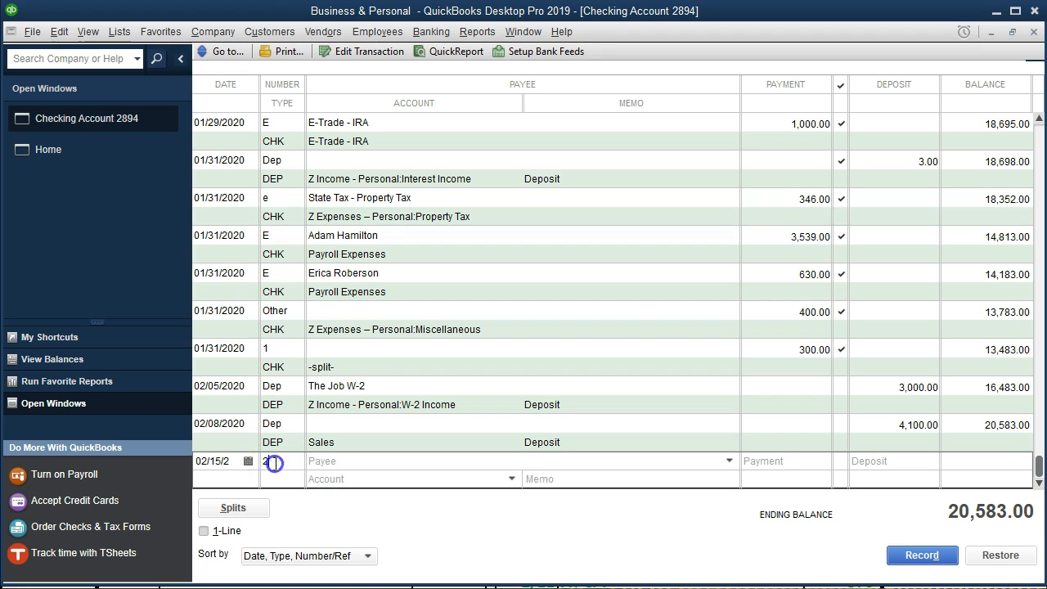
pyautogui.write('Dep')
# - Leave the payee blank on the 02/15 entry and enter a deposit amount of 9,537
pyautogui.press('Tab')
pyautogui.press('Tab')
pyautogui.press('Tab')
pyautogui.press('Tab')
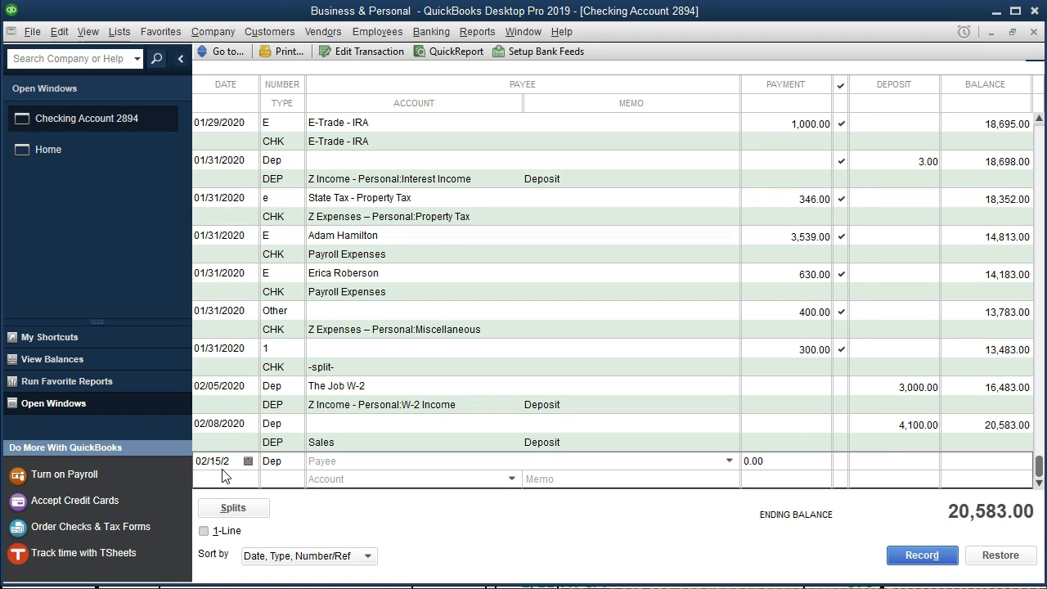
pyautogui.write('9,')
pyautogui.write('537')
pyautogui.press('Tab')
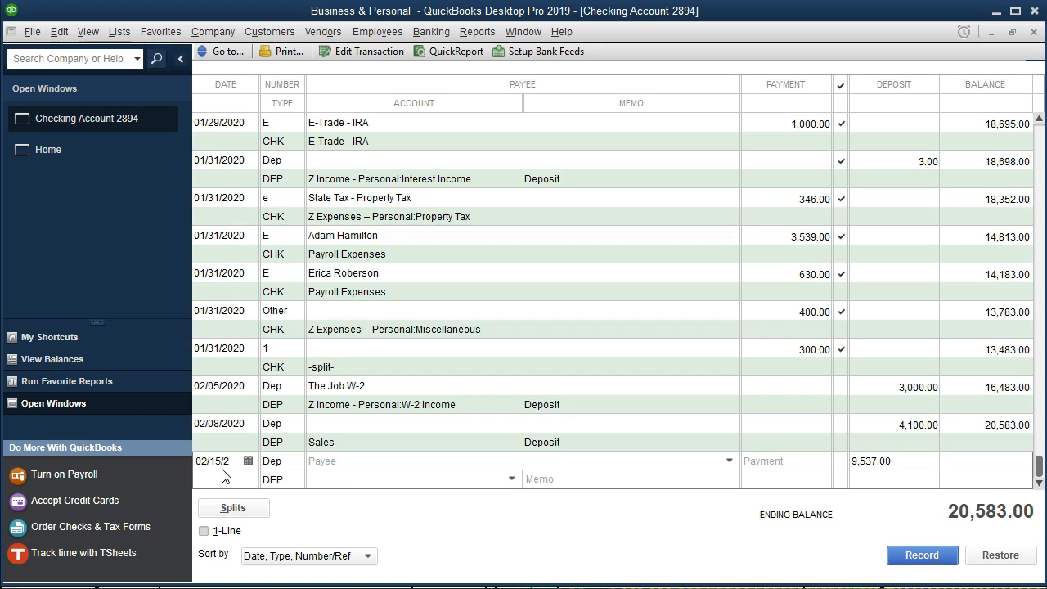
# - Assign the 02/15 deposit to the Z Income - Personal:Amazon Book Royalties account and record it
pyautogui.click(511, 478)
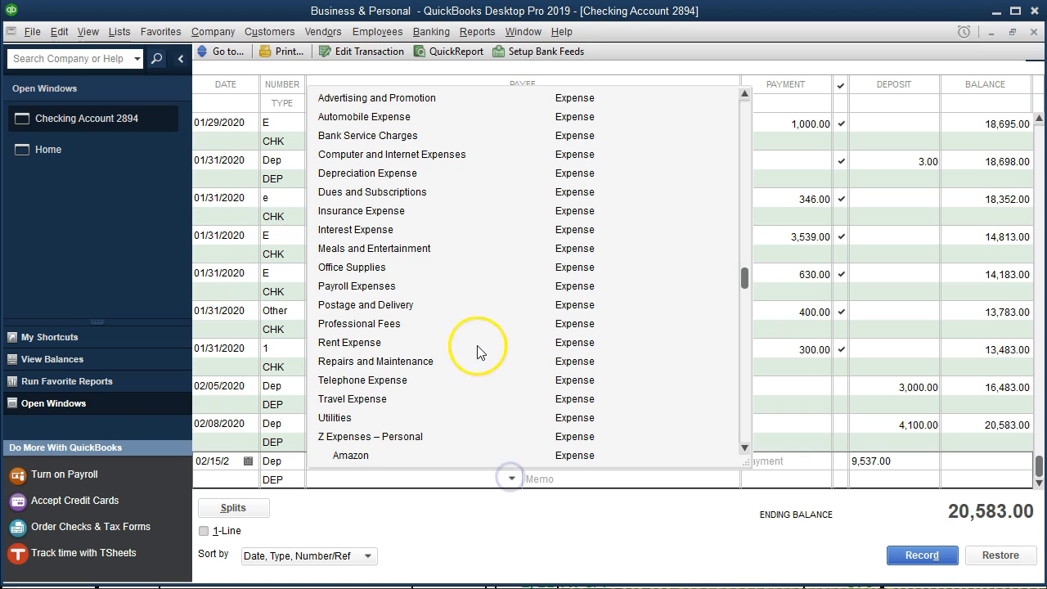
pyautogui.scroll(5, 479, 343)
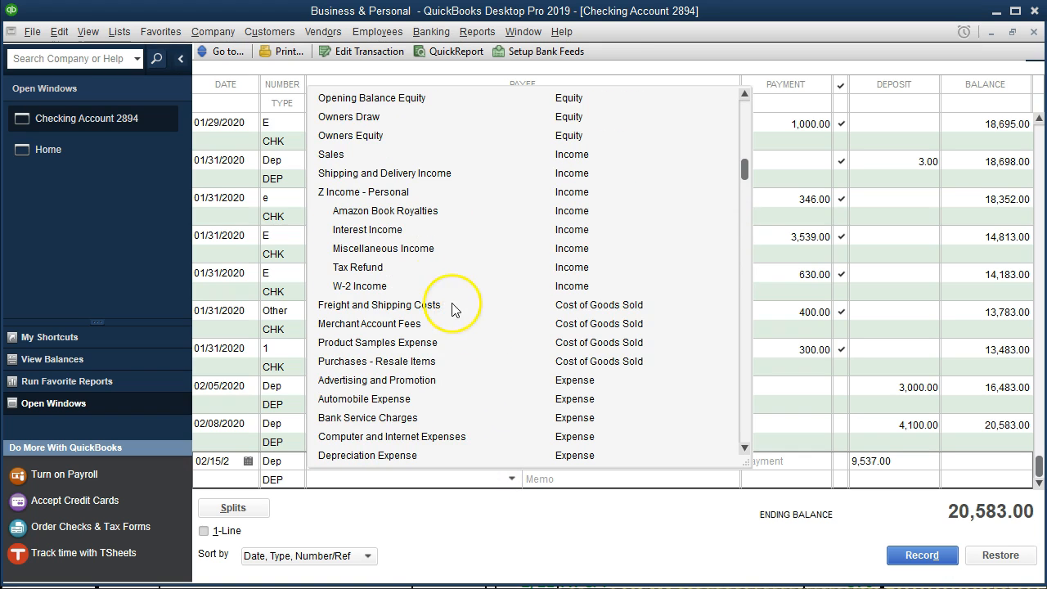
pyautogui.click(409, 213)
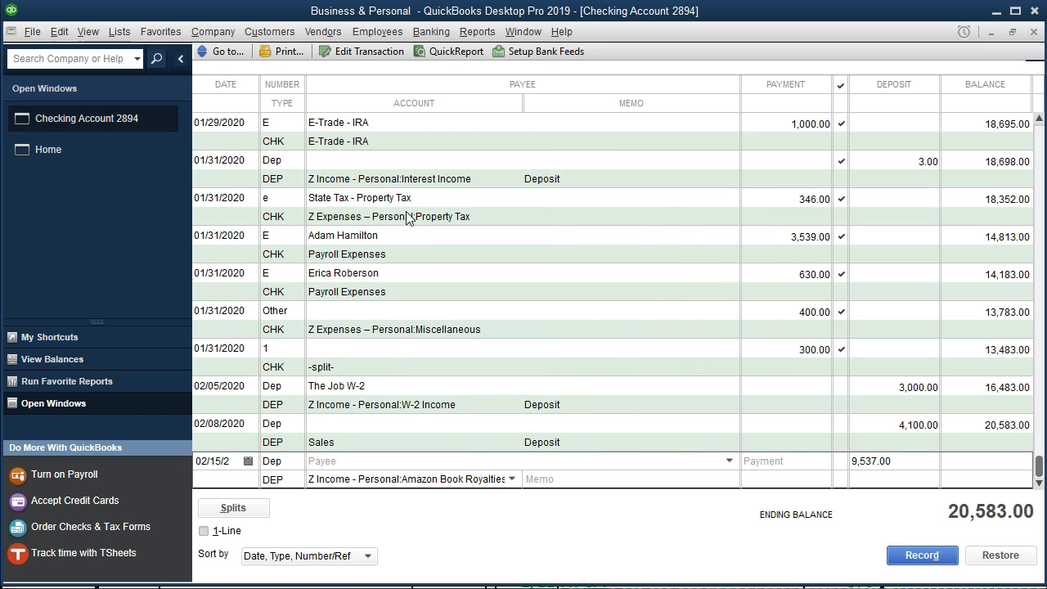
pyautogui.click(364, 481)
pyautogui.press('End')
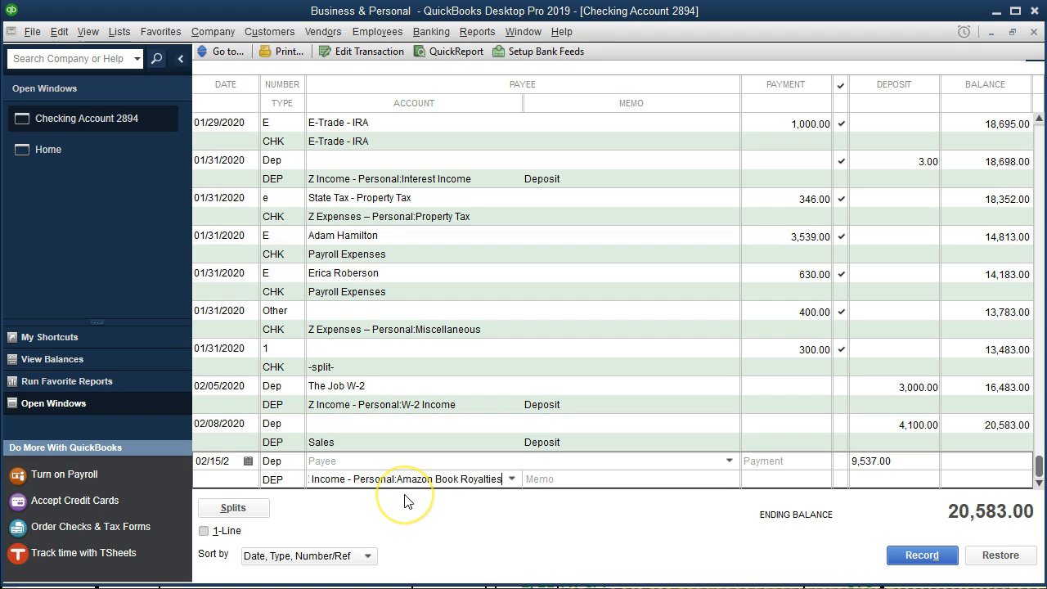
pyautogui.press('Return')
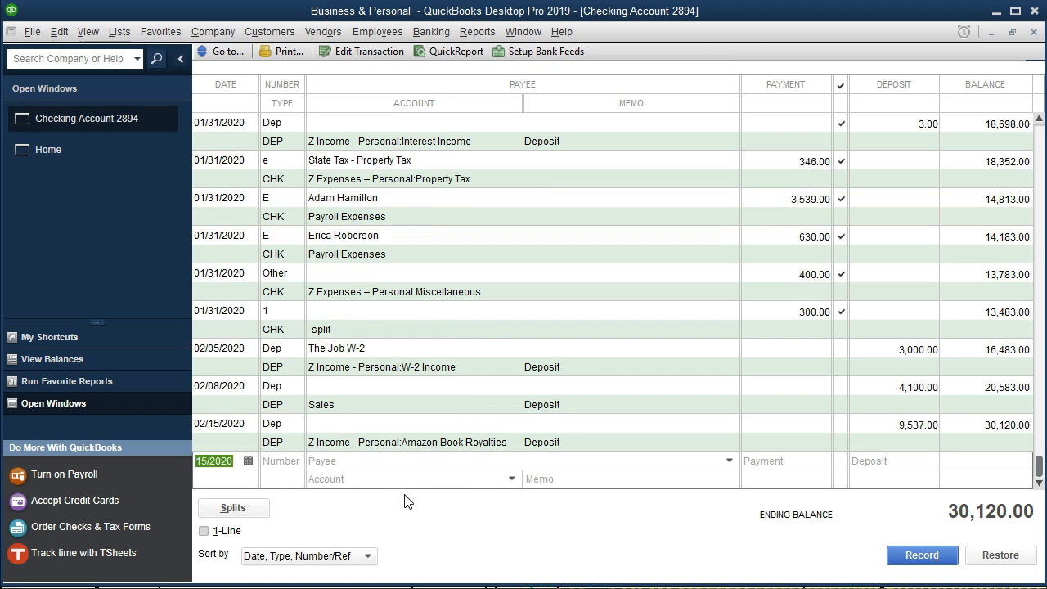
# - Switch to the bank statement in Adobe Acrobat Reader and highlight the 2/15 Amazon Book Royalties deposit line
pyautogui.hotkey('alt', 'Tab')
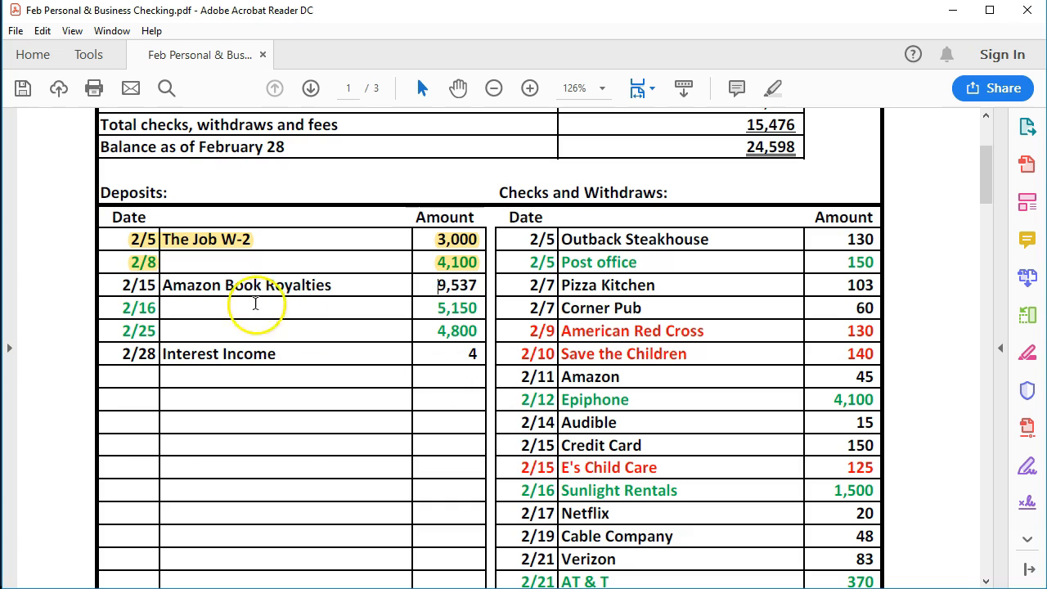
pyautogui.moveTo(124, 286); pyautogui.dragTo(456, 286)
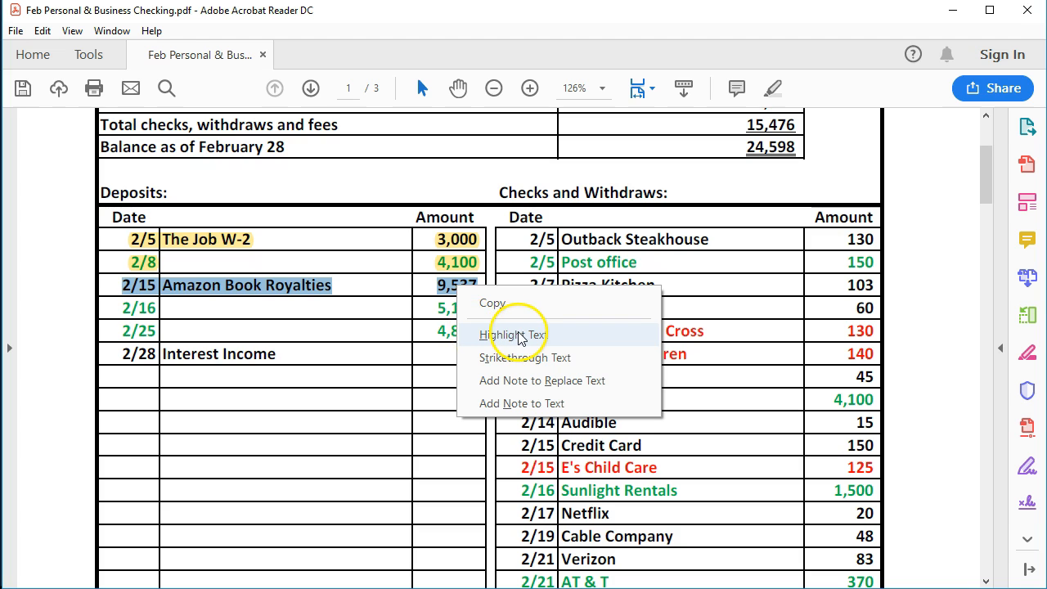
pyautogui.click(545, 334)
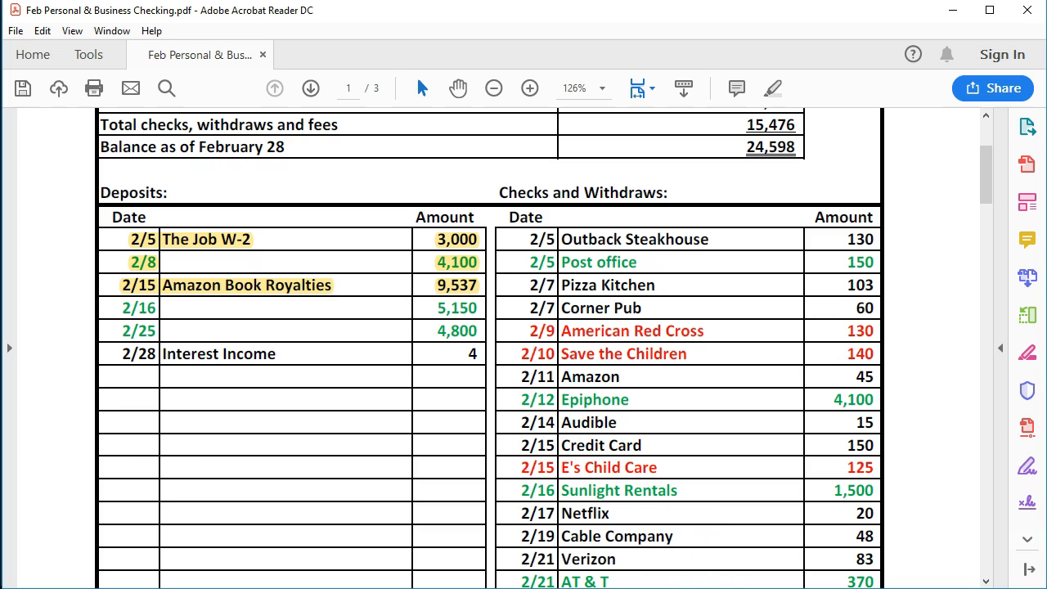
# - Return to the QuickBooks checking register and start a 02/16/2020 entry numbered Dep with no payee and a deposit of 5,150
pyautogui.hotkey('alt', 'Tab')
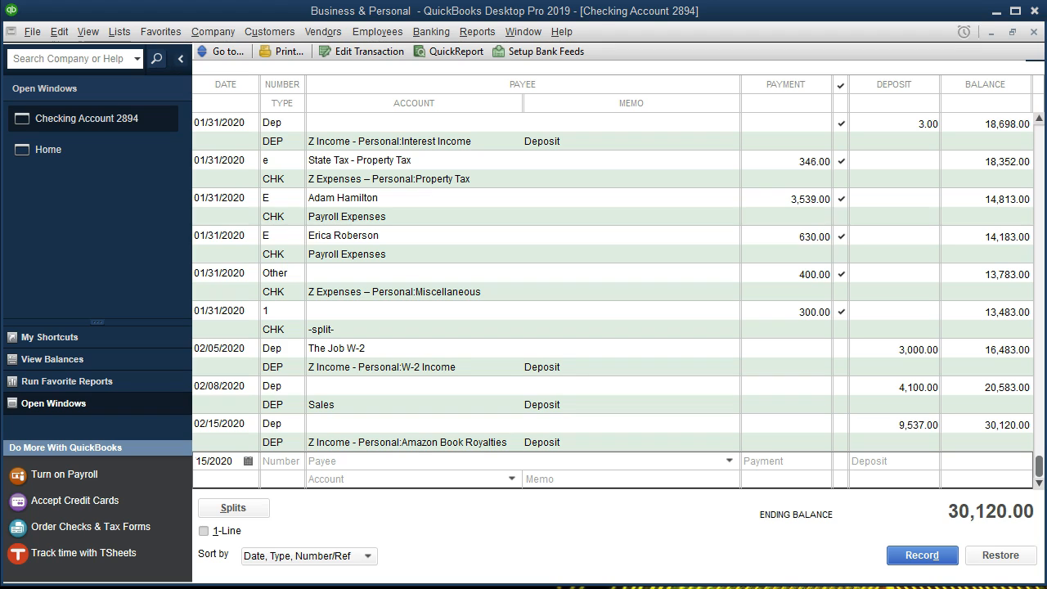
pyautogui.click(226, 458)
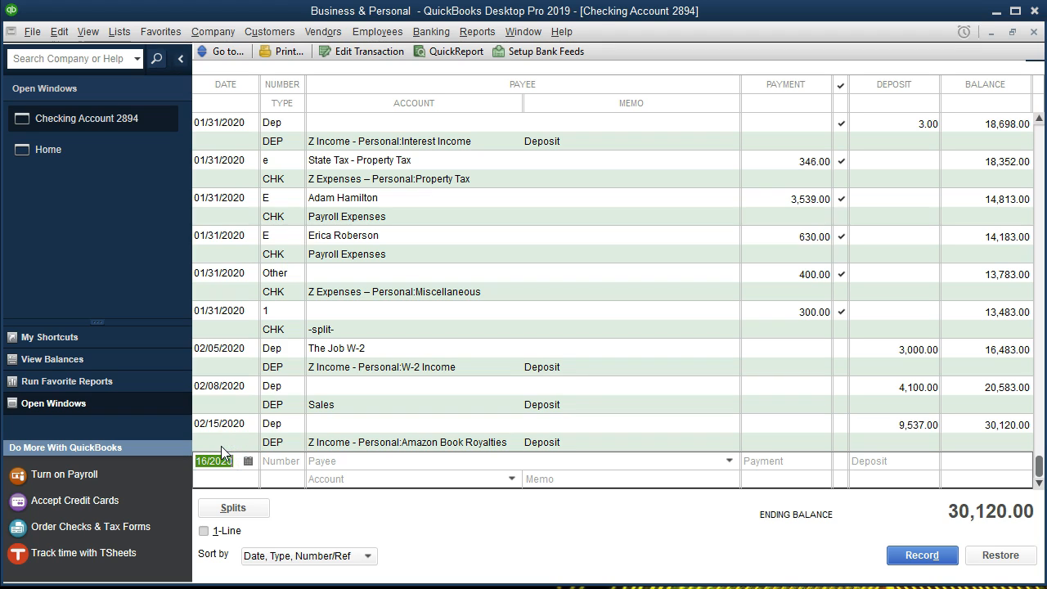
pyautogui.press('Tab')
pyautogui.write('Dep')
pyautogui.press('Tab')
pyautogui.press('Tab')
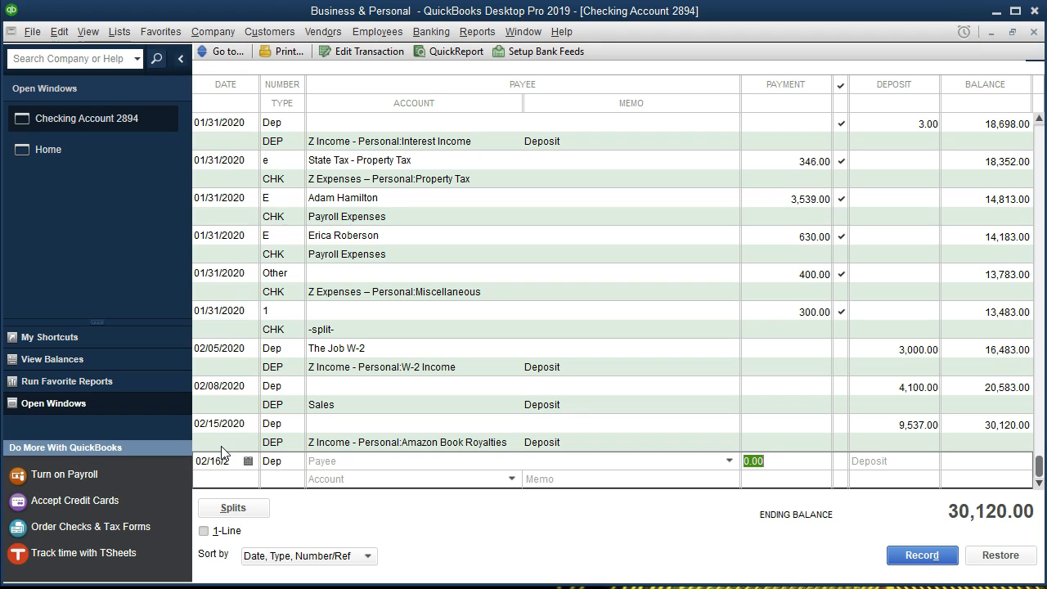
pyautogui.press('Tab')
pyautogui.write('5150')
pyautogui.press('Tab')
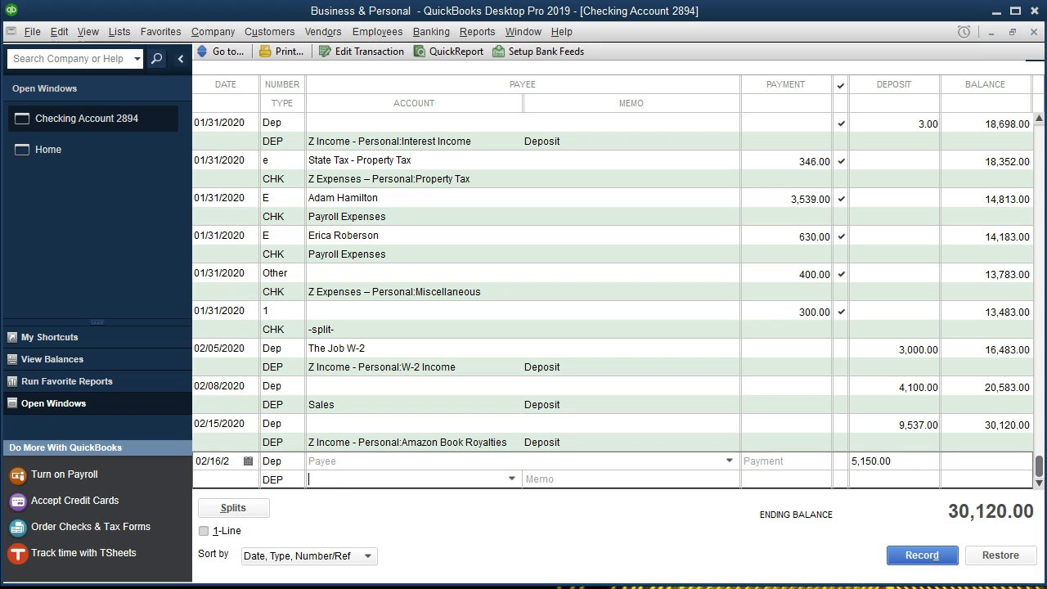
# - Assign the 02/16 deposit to the Sales income account and record it
pyautogui.click(511, 480)
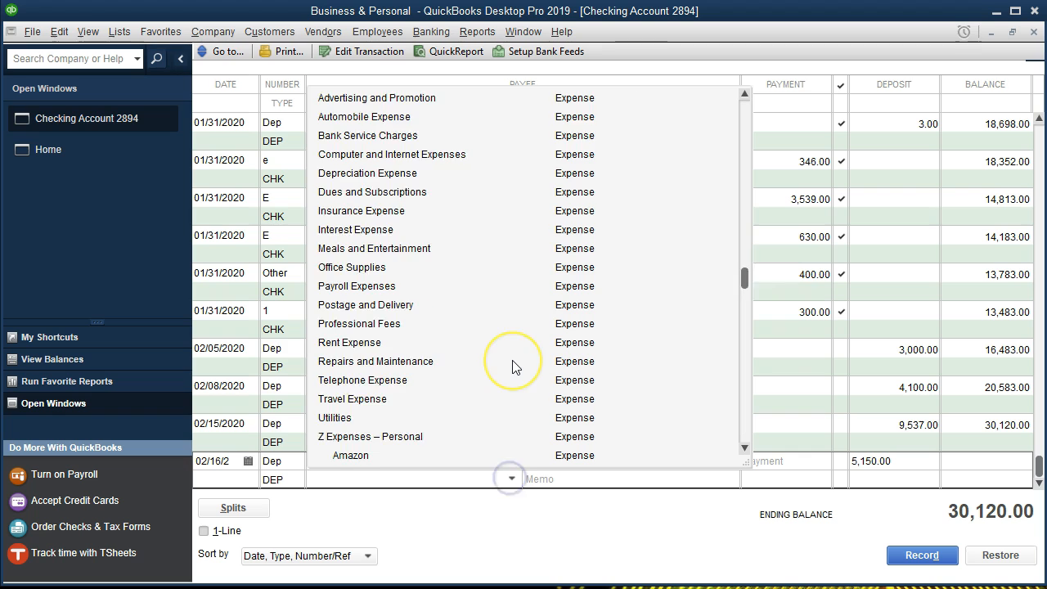
pyautogui.scroll(4, 512, 364)
pyautogui.scroll(1, 512, 368)
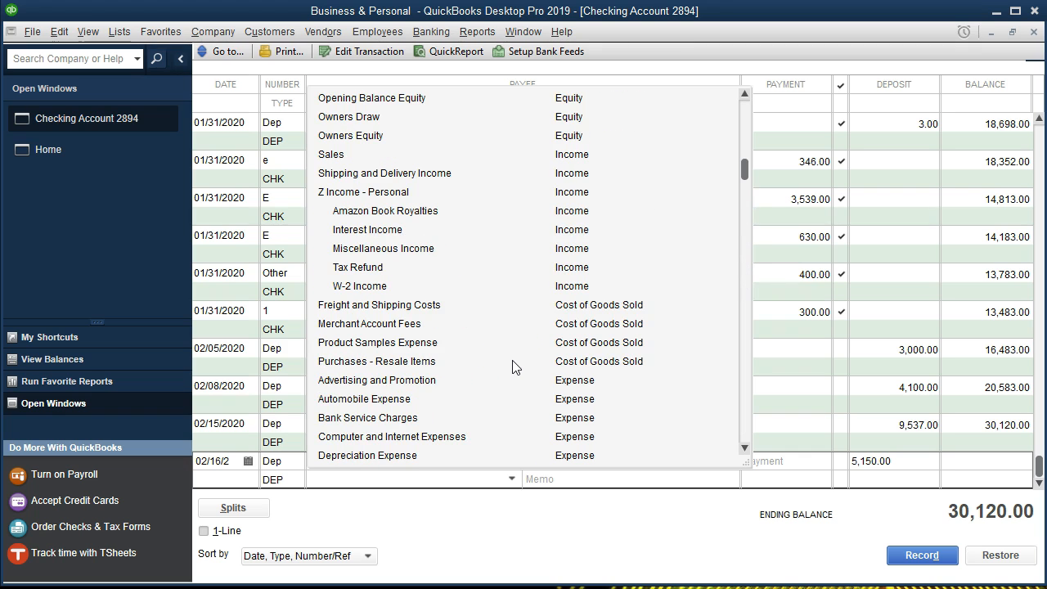
pyautogui.click(332, 155)
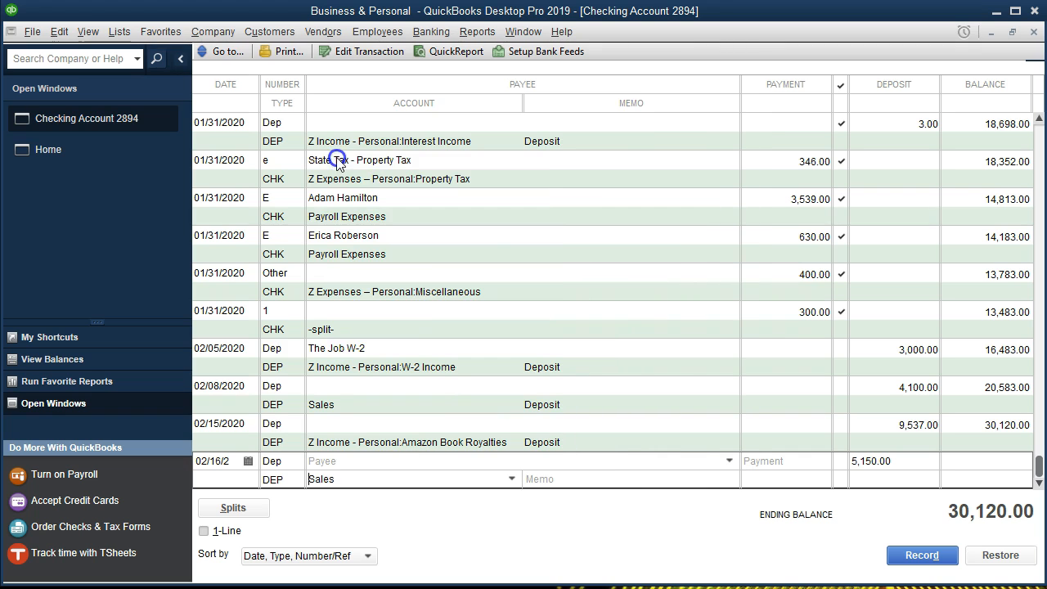
pyautogui.press('Return')
pyautogui.press('Return')
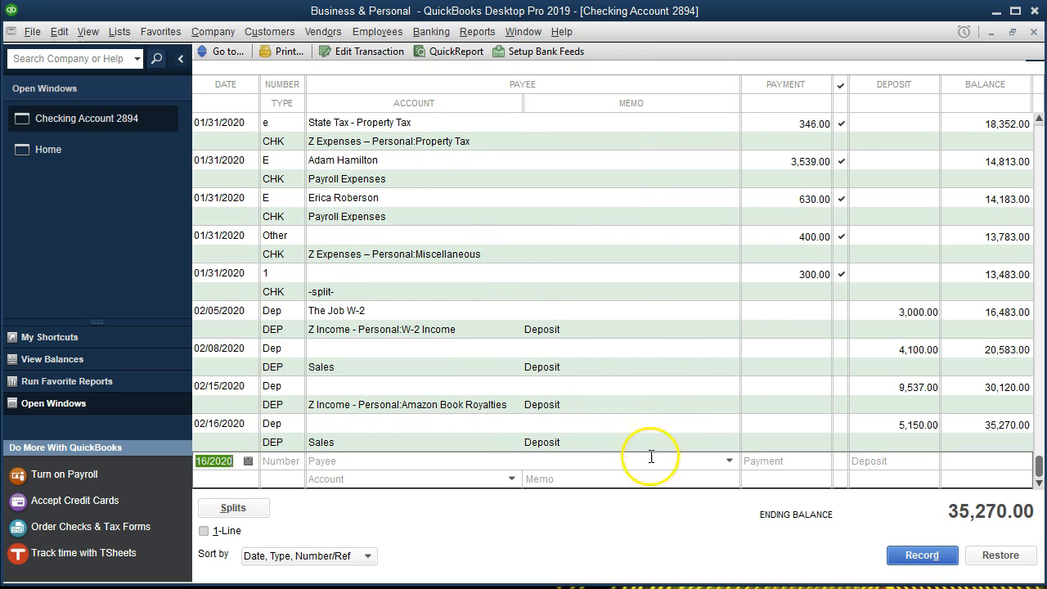
# - Switch to the bank statement in Adobe Acrobat Reader and highlight the 2/16 deposit line of 5,150
pyautogui.hotkey('alt', 'Tab')
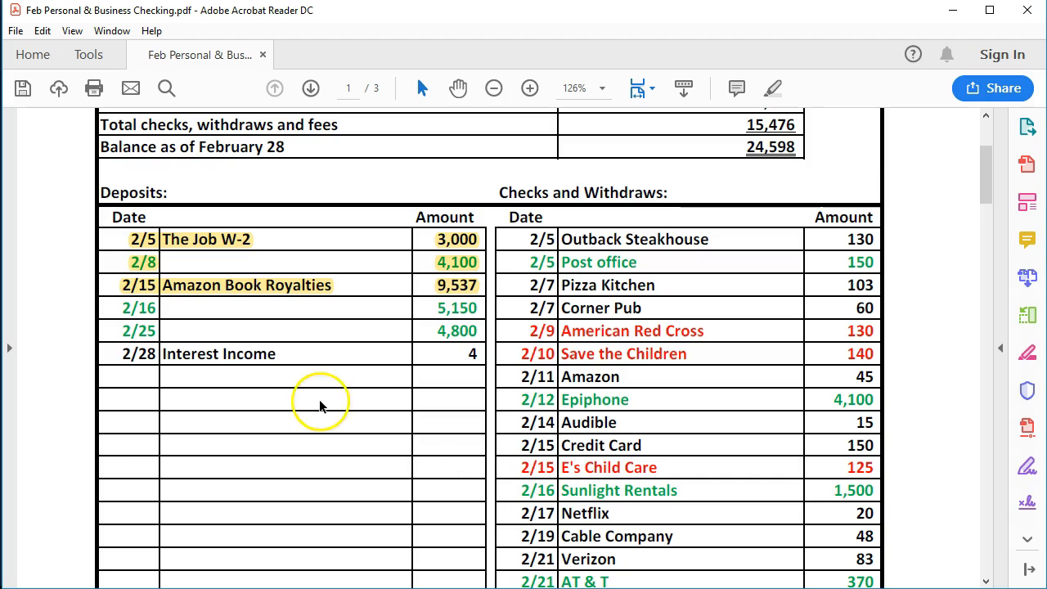
pyautogui.moveTo(119, 308); pyautogui.dragTo(481, 309)
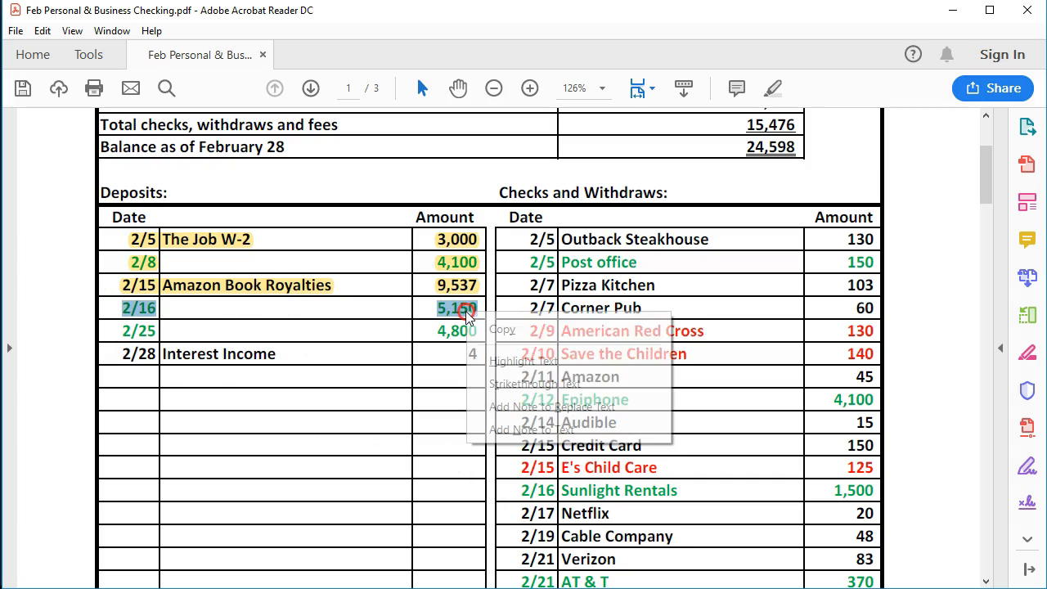
pyautogui.click(497, 355)
pyautogui.click(430, 331)
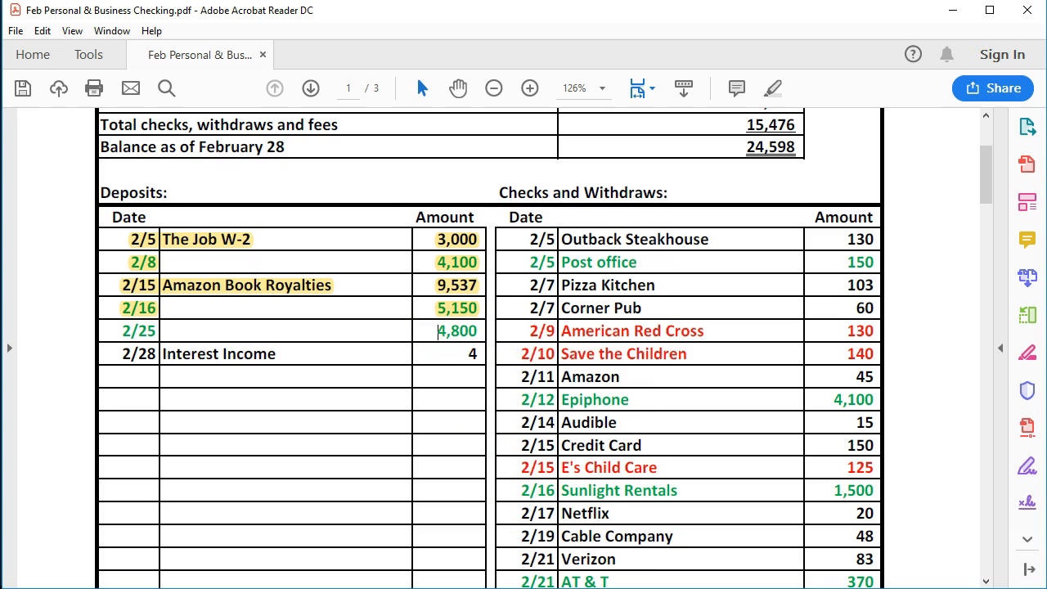
# - Go back to the QuickBooks register and start a 02/25/2020 entry numbered Dep with no payee and a deposit of 4,800
pyautogui.hotkey('alt', 'Tab')
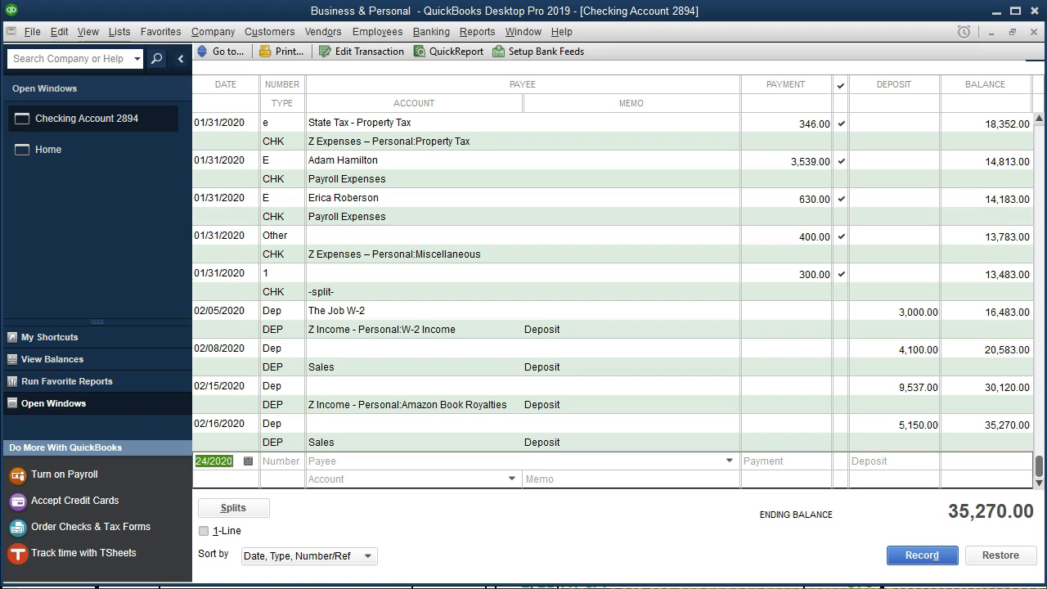
pyautogui.press('Tab')
pyautogui.write('Dep')
pyautogui.press('Tab')
pyautogui.press('Tab')
pyautogui.press('Tab')
pyautogui.press('Tab')
pyautogui.write('4800')
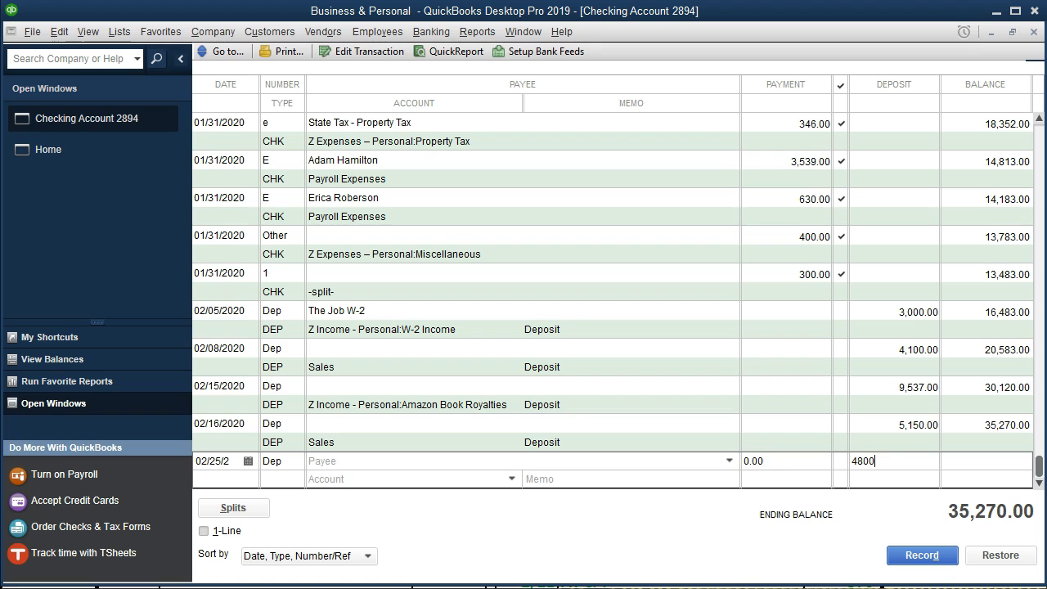
pyautogui.press('Tab')
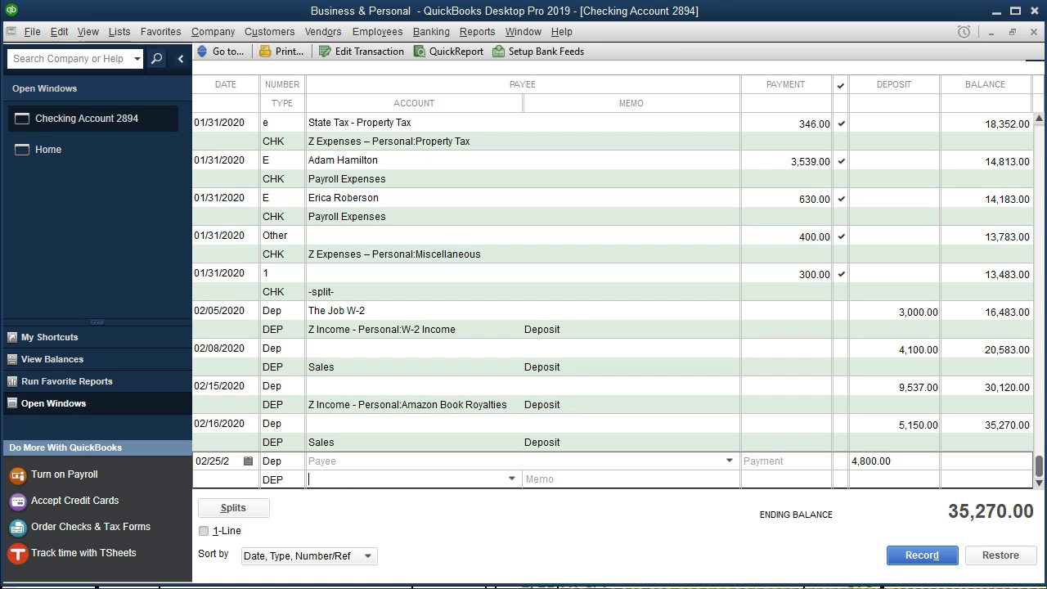
# - Assign the 02/25 deposit to the Sales income account and record it, accepting the future transaction date
pyautogui.click(511, 479)
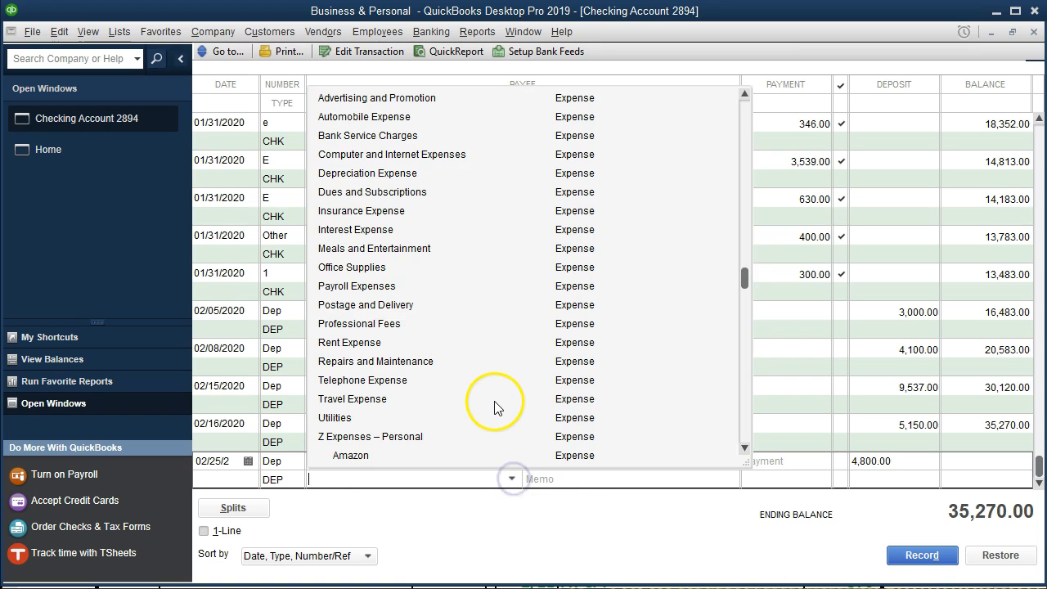
pyautogui.scroll(4, 494, 407)
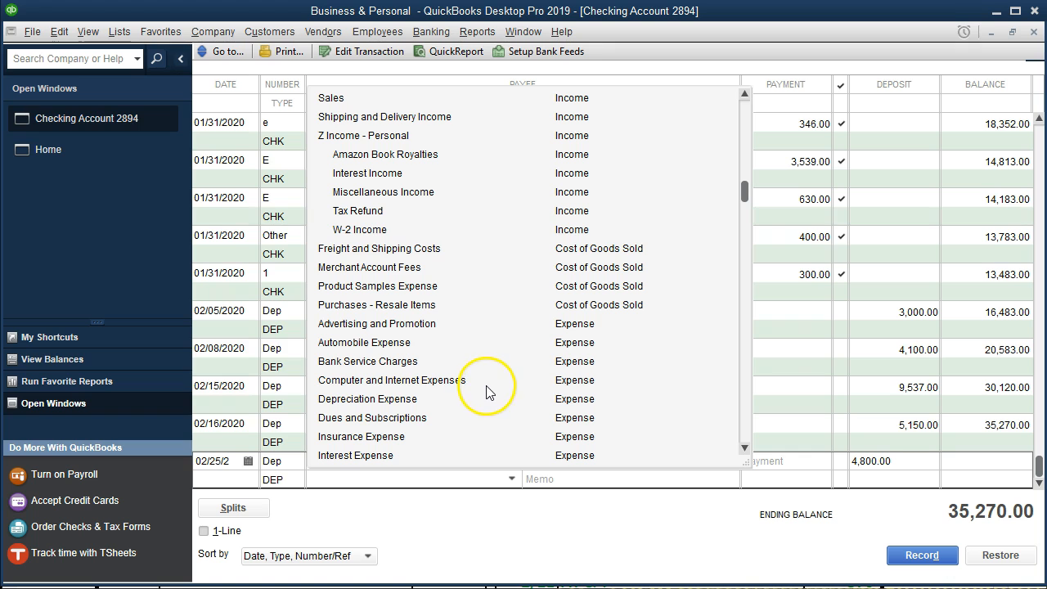
pyautogui.click(331, 98)
pyautogui.press('Tab')
pyautogui.press('Return')
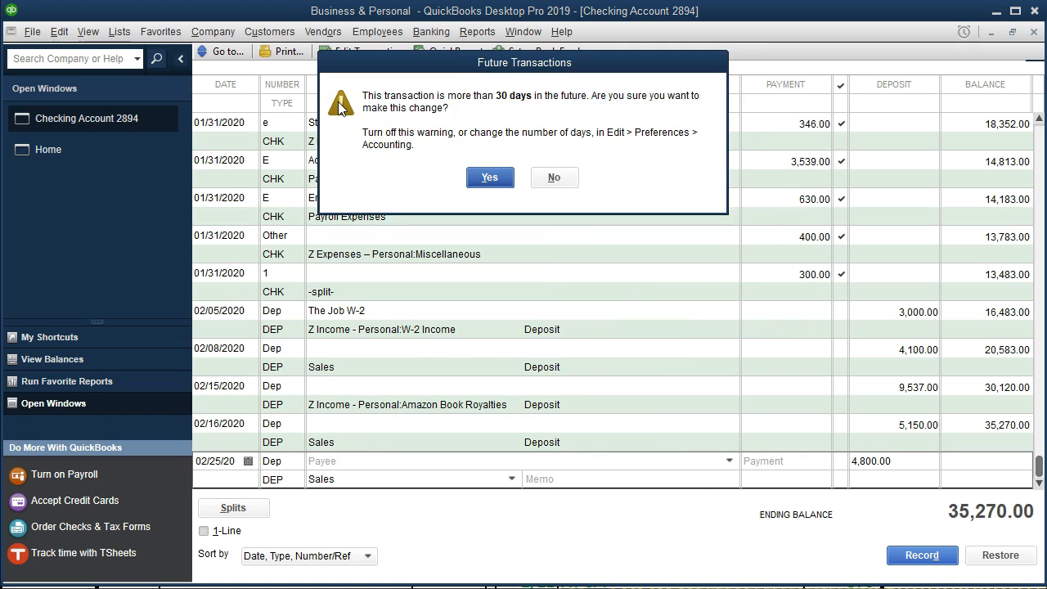
pyautogui.press('Return')
# - Switch to the bank statement in Adobe Acrobat Reader and highlight the 2/25 deposit line of 4,800
pyautogui.hotkey('alt', 'Tab')
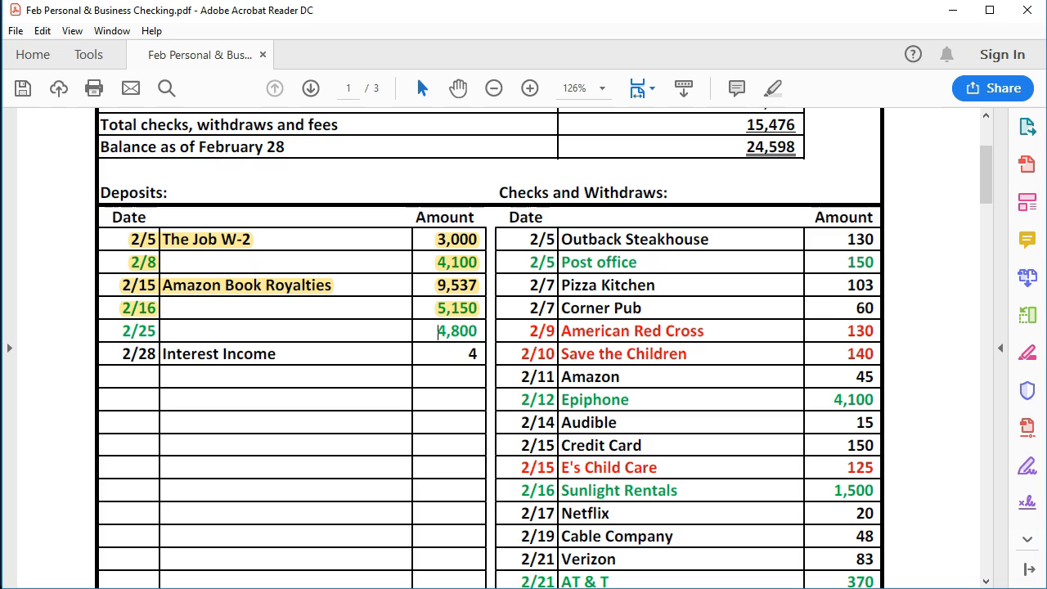
pyautogui.moveTo(122, 330); pyautogui.dragTo(466, 340)
pyautogui.rightClick(467, 340)
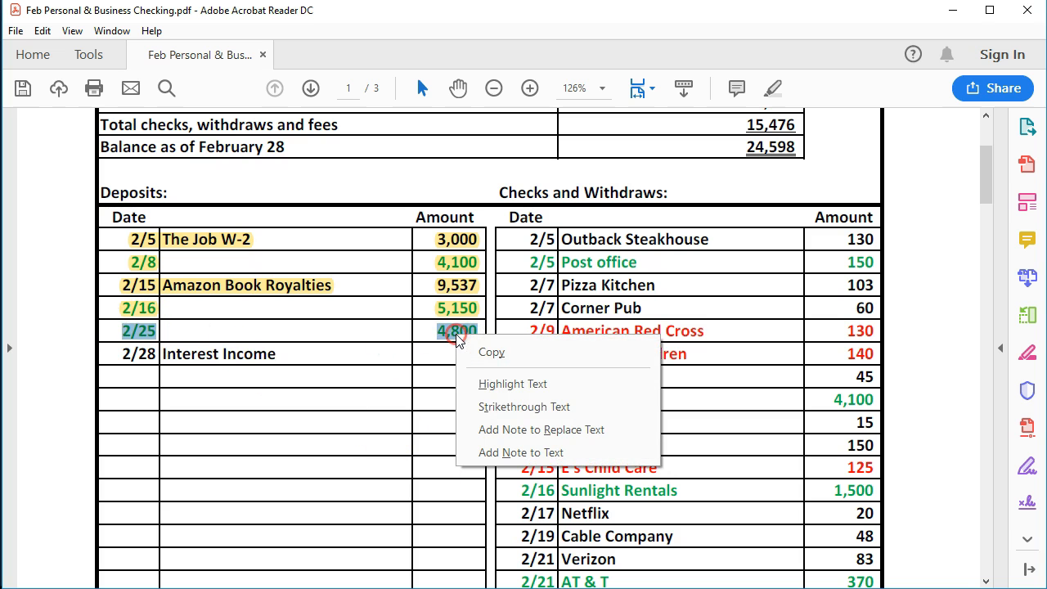
pyautogui.click(486, 385)
pyautogui.click(283, 352)
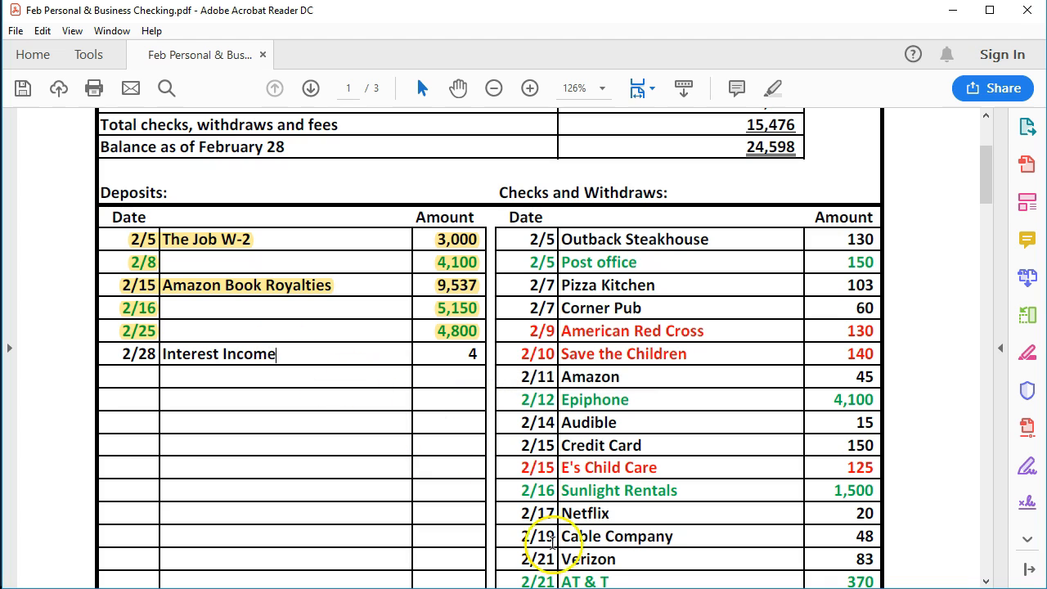
# - Return to the QuickBooks register and start a 02/28/2020 entry numbered Dep with no payee and a deposit of 4
pyautogui.click(564, 588)
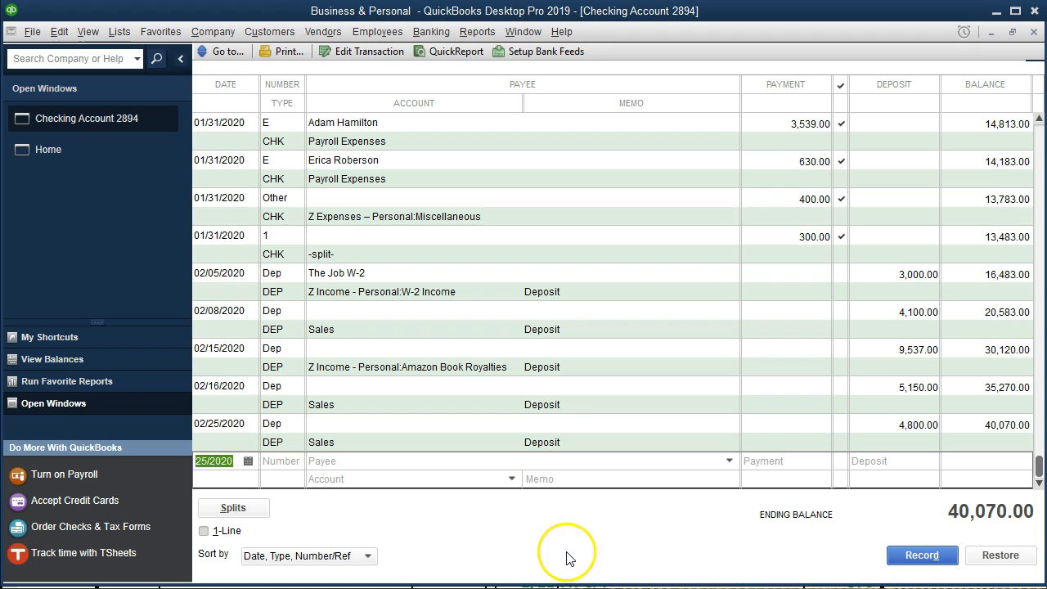
pyautogui.press('Tab')
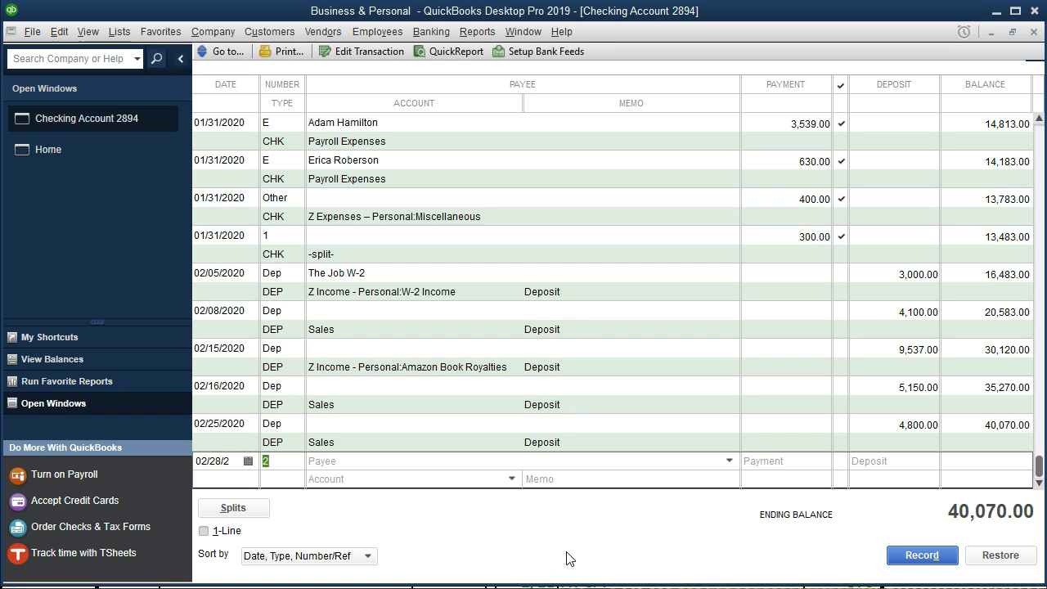
pyautogui.write('Dep')
pyautogui.press('Tab')
pyautogui.press('Tab')
pyautogui.press('Tab')
pyautogui.press('Tab')
pyautogui.write('4')
pyautogui.press('Tab')
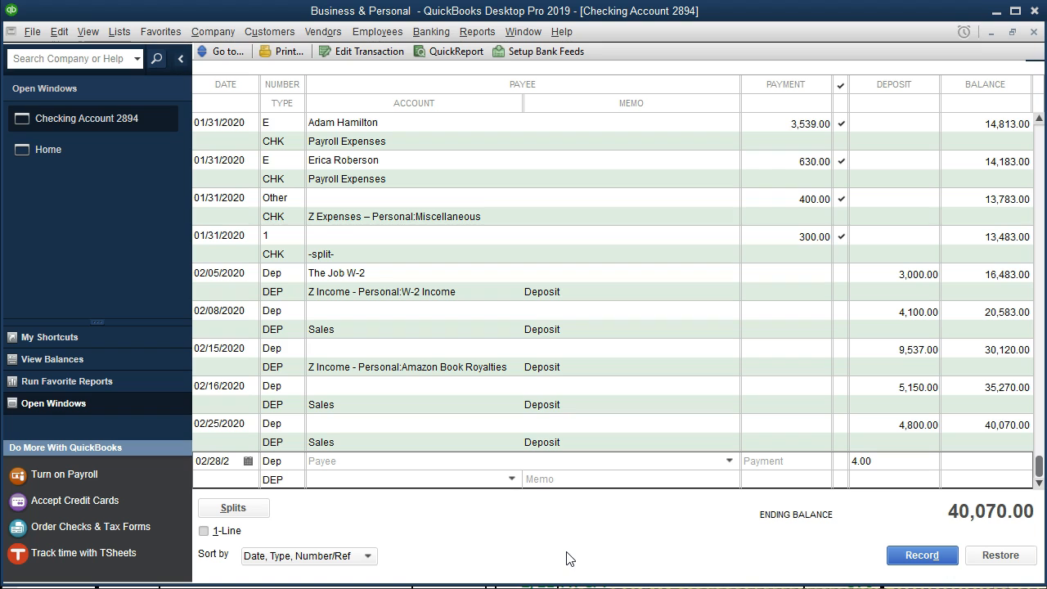
# - Assign the 02/28 deposit to the Z Income - Personal:Interest Income account and record it
pyautogui.click(511, 478)
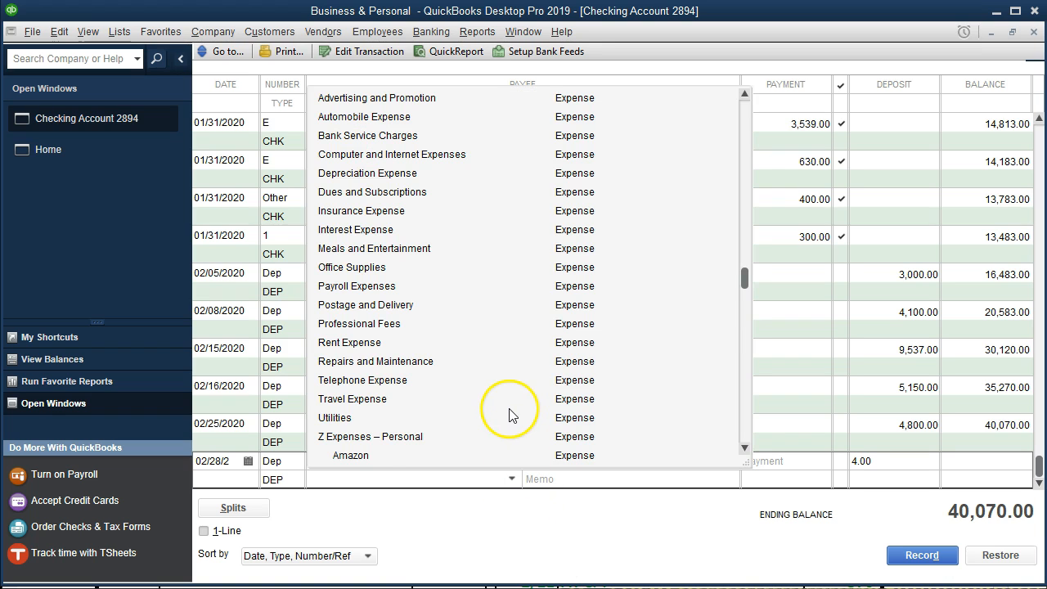
pyautogui.scroll(6, 509, 413)
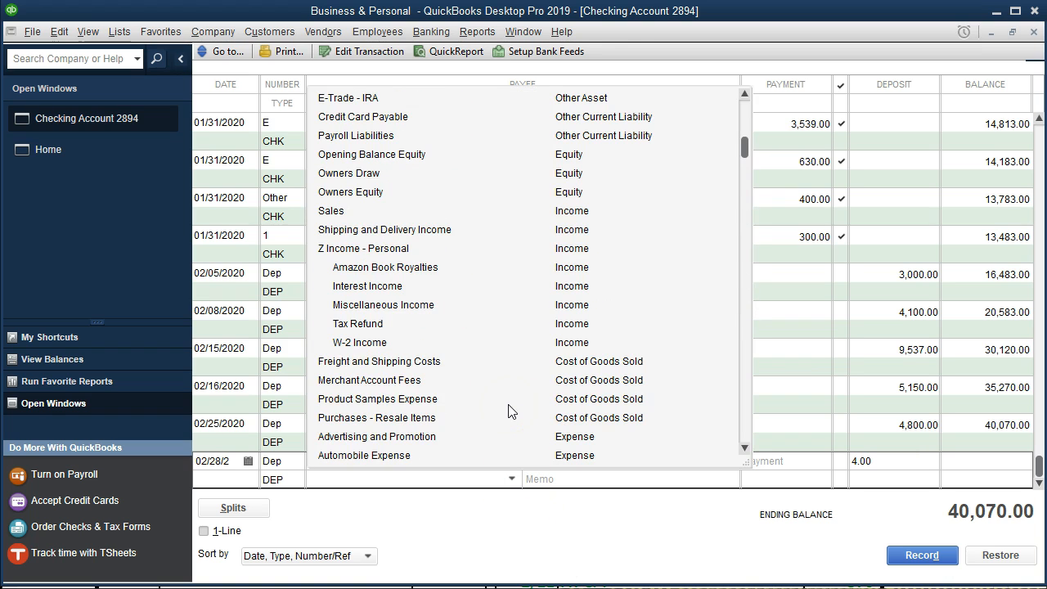
pyautogui.click(389, 288)
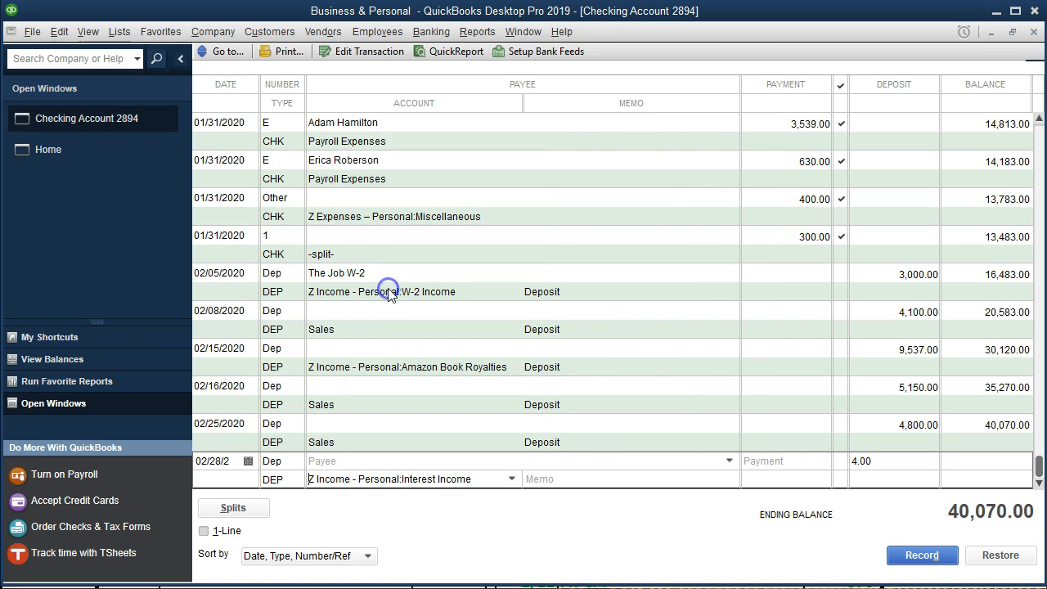
pyautogui.press('Return')
pyautogui.press('Return')
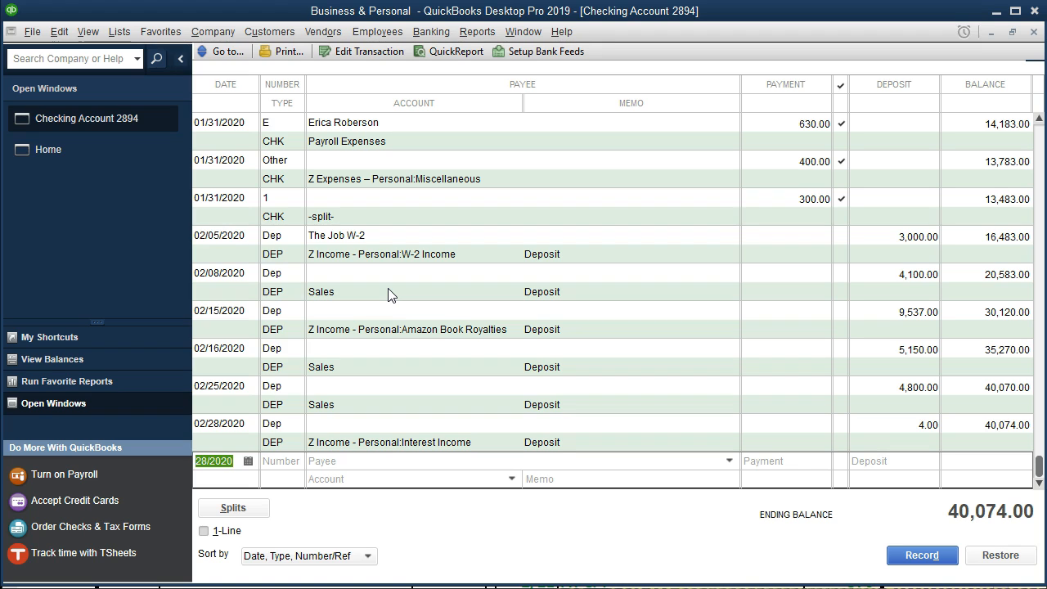
pyautogui.click(394, 297)
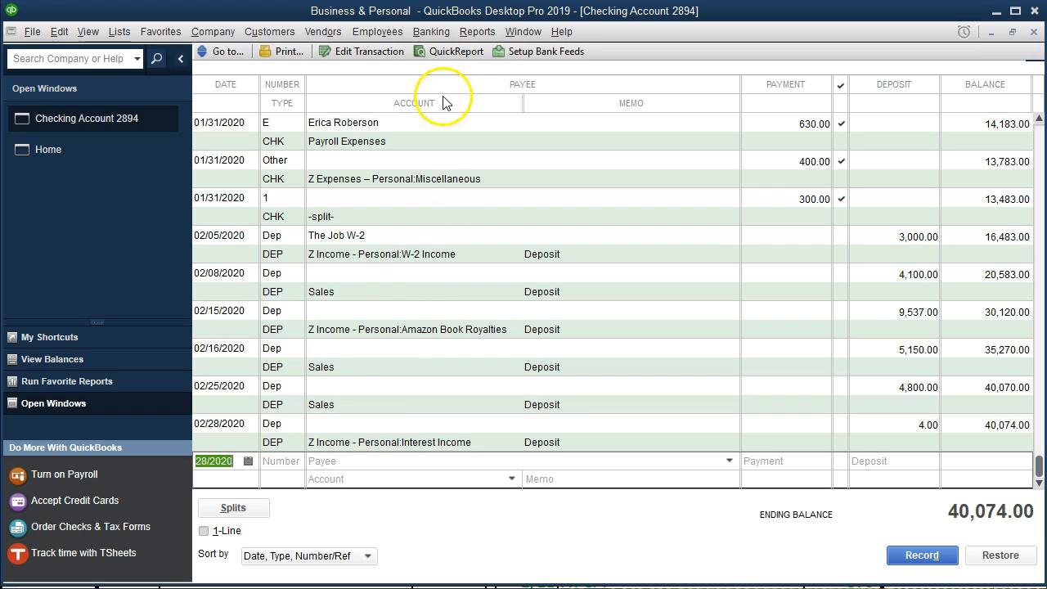
# - Open the Profit & Loss by Class report from the Company & Financial reports
pyautogui.click(474, 33)
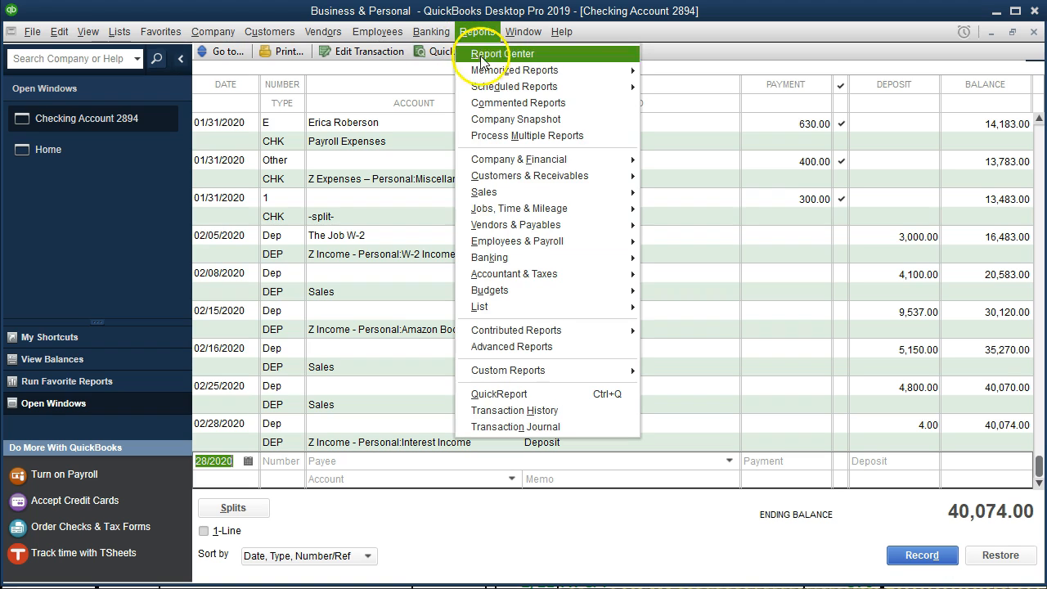
pyautogui.moveTo(522, 160)
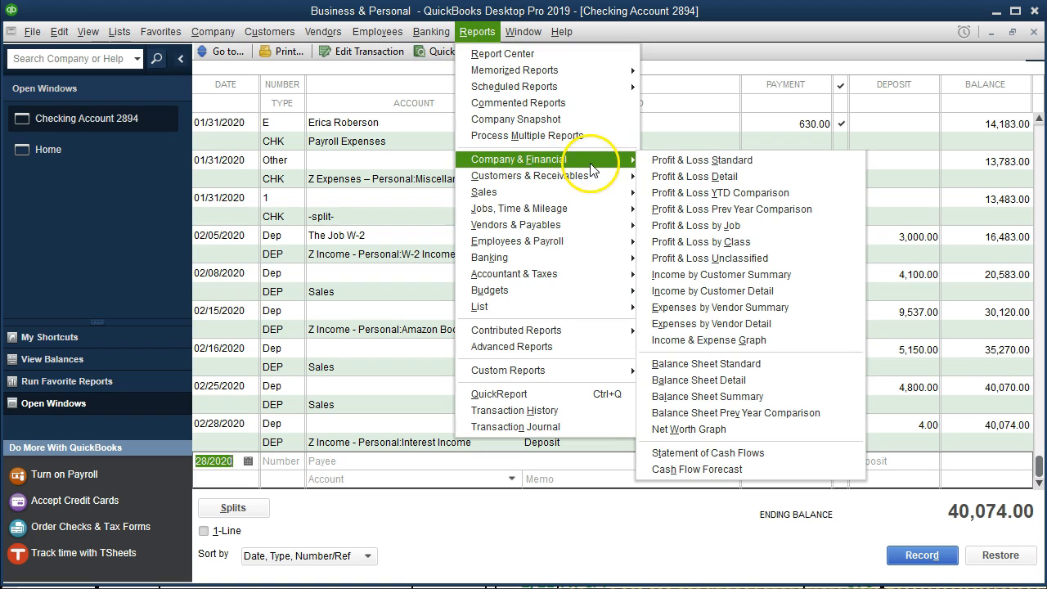
pyautogui.click(770, 242)
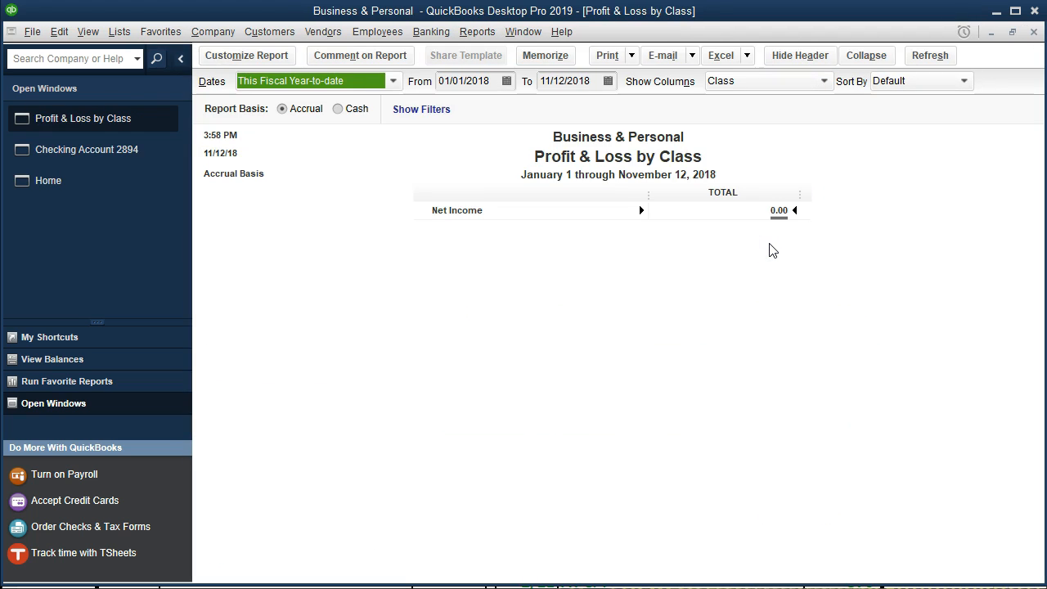
# - Set the Profit & Loss by Class report period from 02/01/2020 to 02/29/2020
pyautogui.press('Tab')
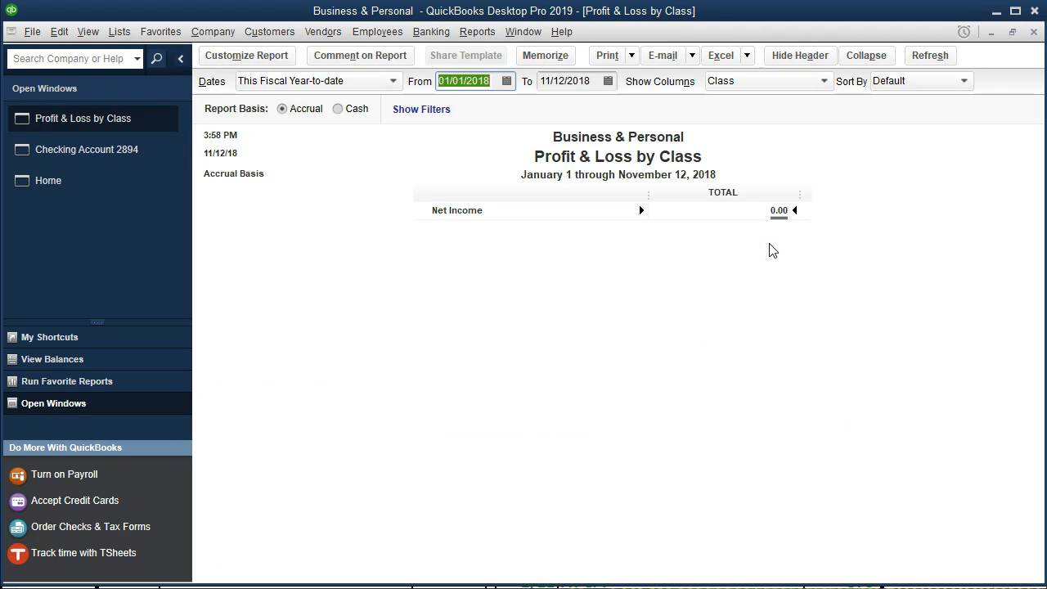
pyautogui.write('02/0')
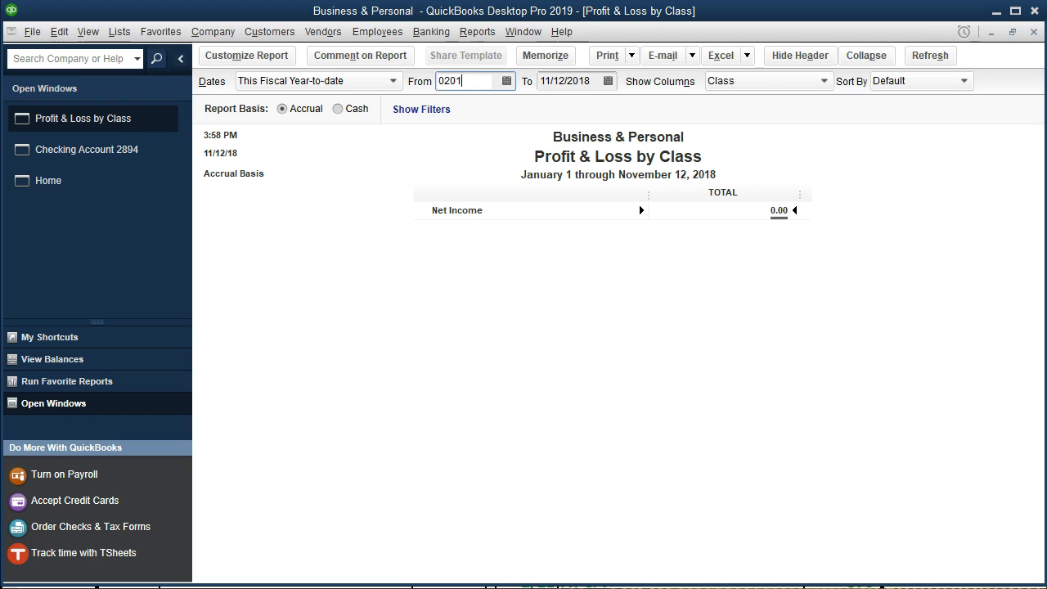
pyautogui.write('1/2020')
pyautogui.press('Tab')
pyautogui.write('022920')
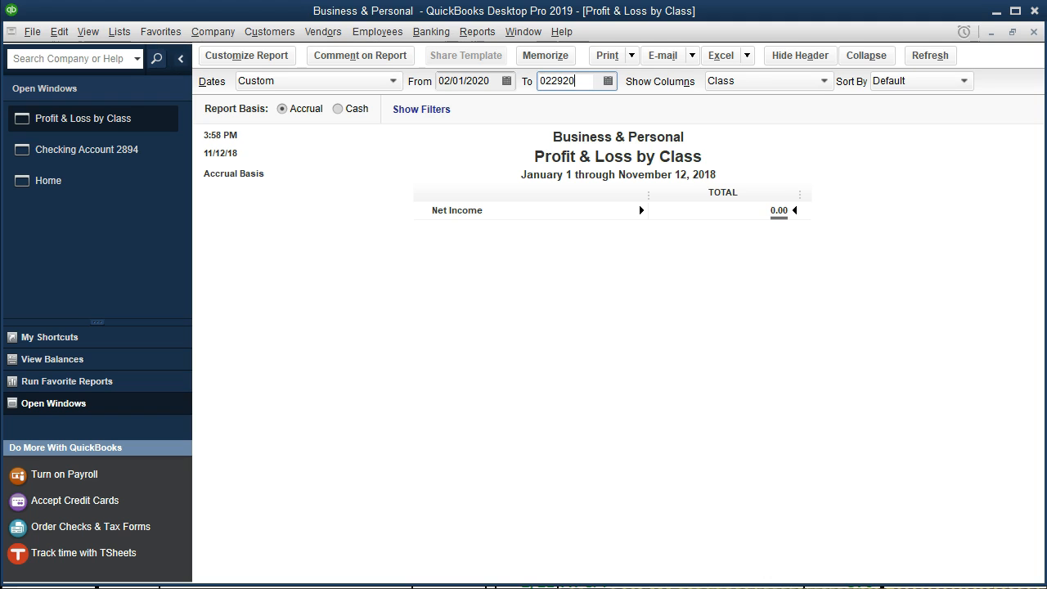
pyautogui.press('Tab')
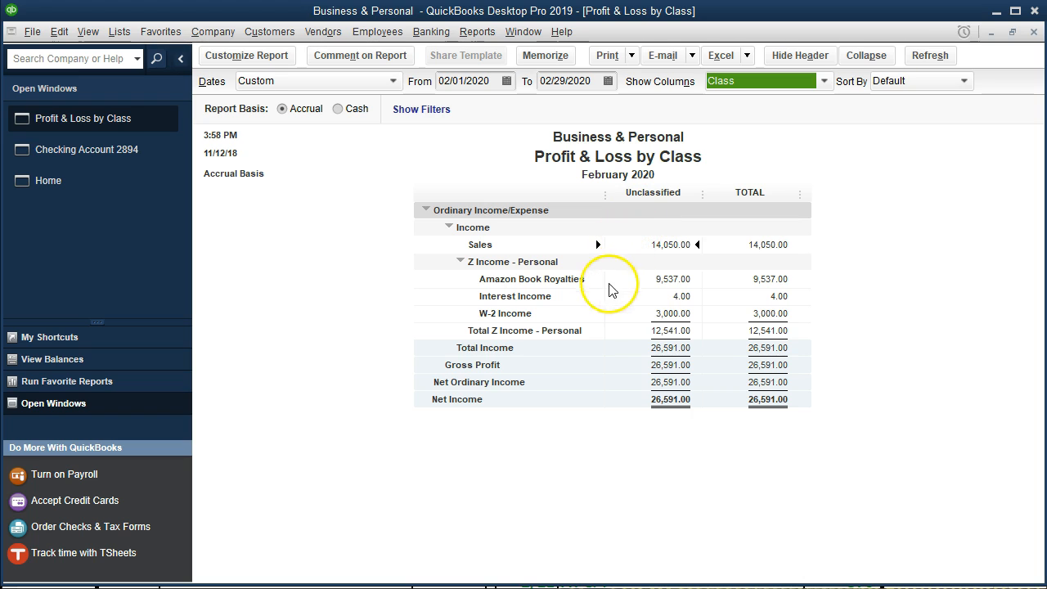
# - Collapse and re-expand the Z Income - Personal accounts in the Profit & Loss by Class report
pyautogui.click(459, 262)
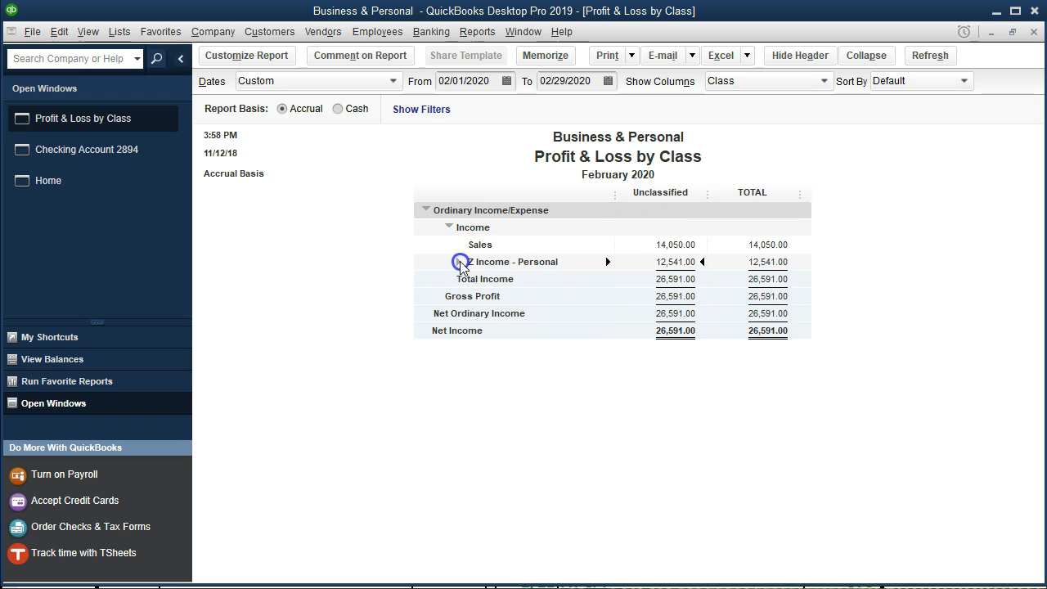
pyautogui.click(459, 262)
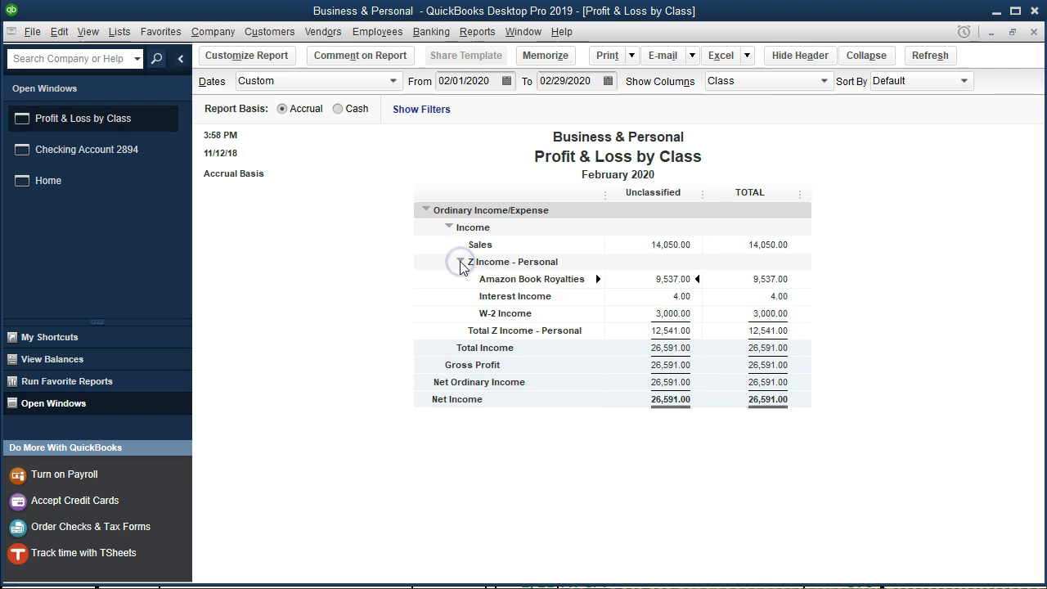
pyautogui.click(459, 262)
pyautogui.click(459, 261)
# - Drill down from the unclassified Sales amount to the 02/08/2020 deposit transaction
pyautogui.click(660, 243)
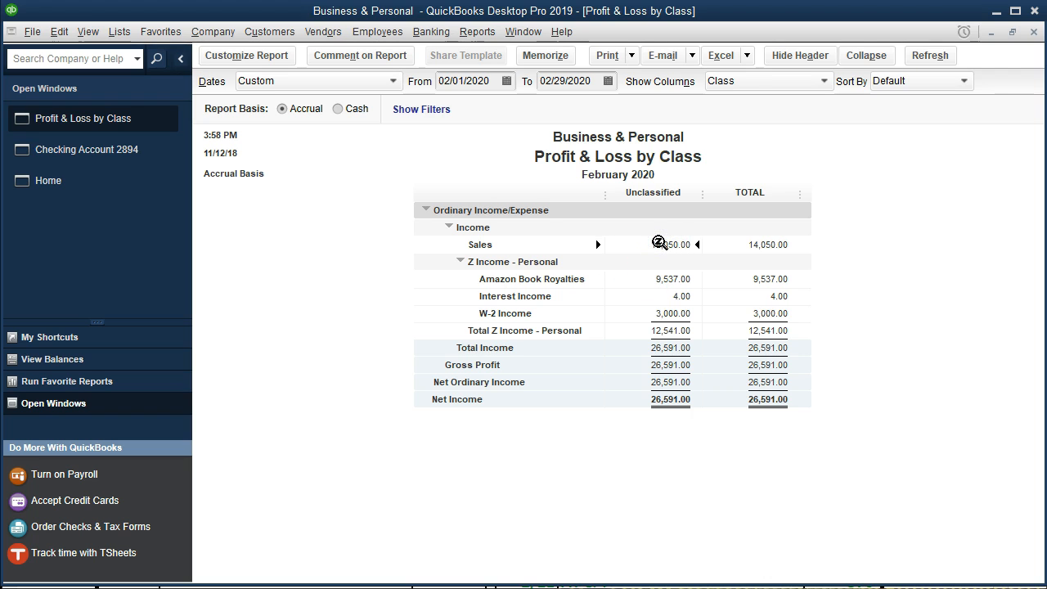
pyautogui.doubleClick(660, 243)
pyautogui.click(836, 228)
pyautogui.doubleClick(836, 227)
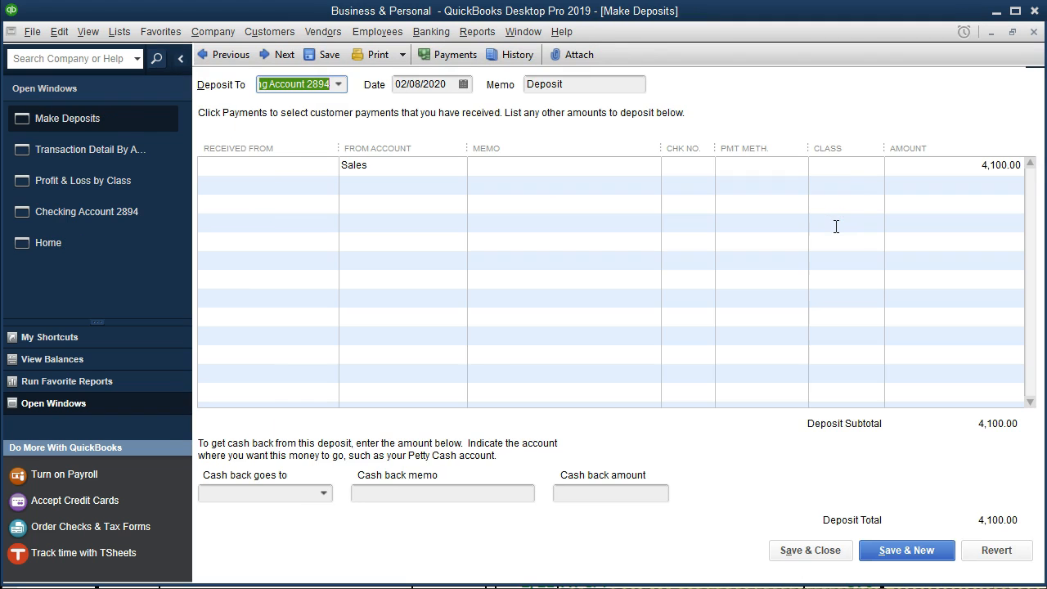
# - Assign the Business class to the 02/08/2020 Sales deposit and save it, accepting the change and the future date
pyautogui.click(836, 170)
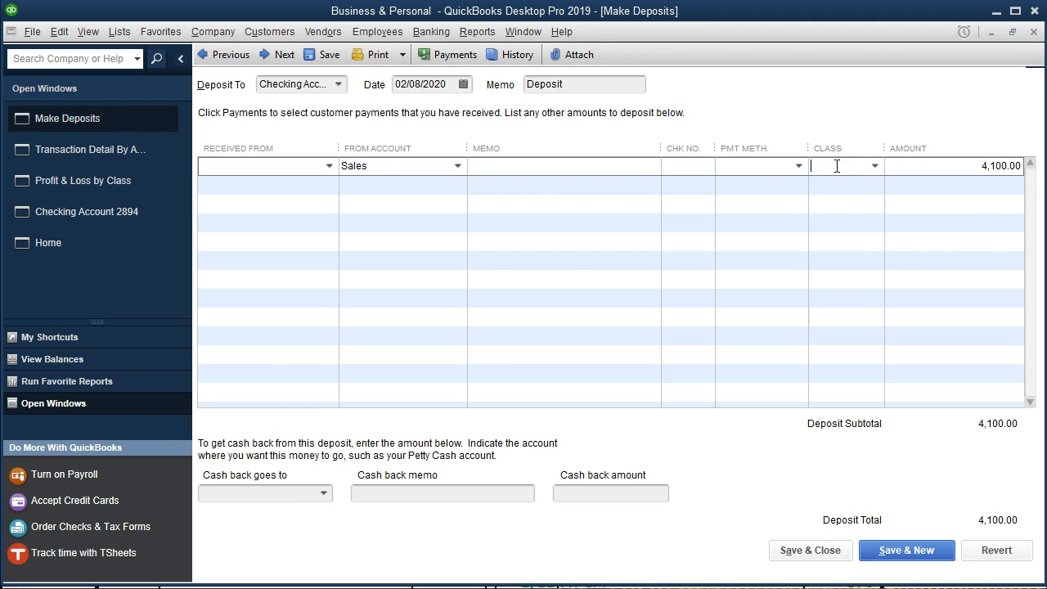
pyautogui.write('Business')
pyautogui.click(875, 167)
pyautogui.click(874, 167)
pyautogui.click(847, 227)
pyautogui.click(808, 550)
pyautogui.click(446, 129)
pyautogui.click(481, 174)
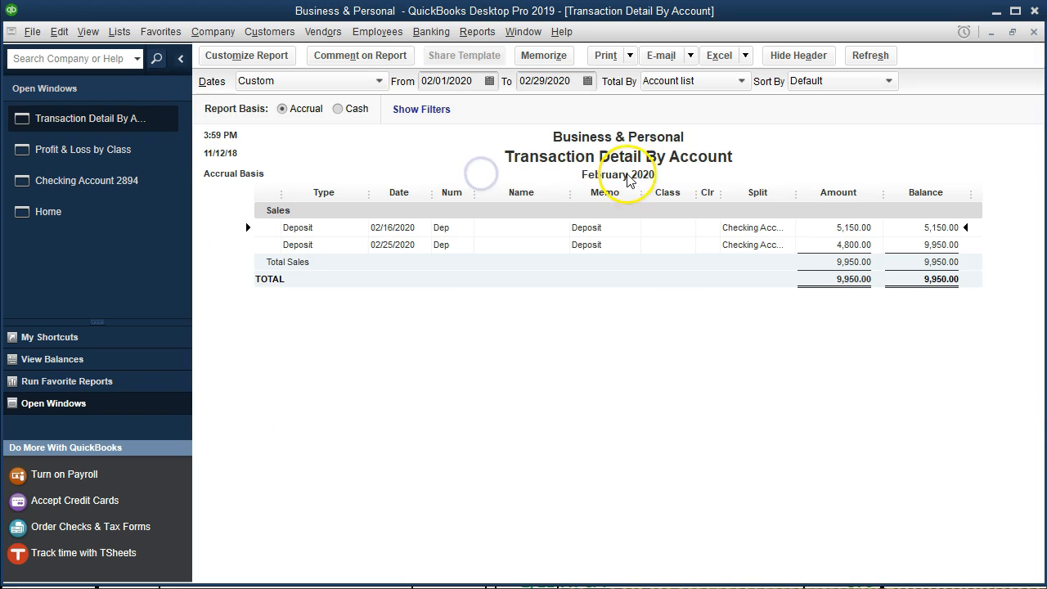
# - Open the 02/16/2020 Sales deposit from the transaction detail, assign it the Business class and save the change
pyautogui.doubleClick(833, 226)
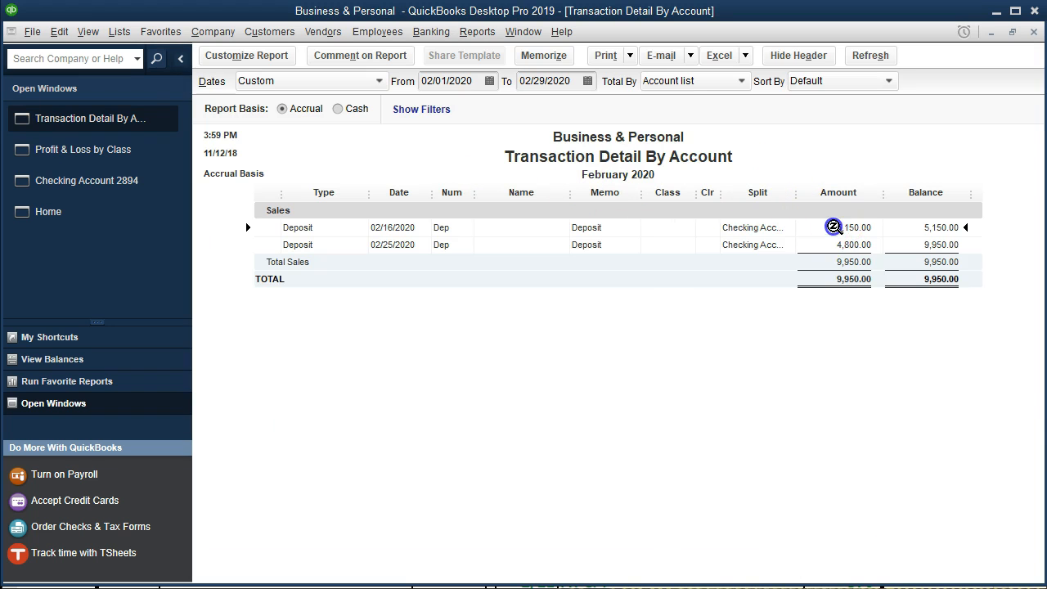
pyautogui.click(840, 160)
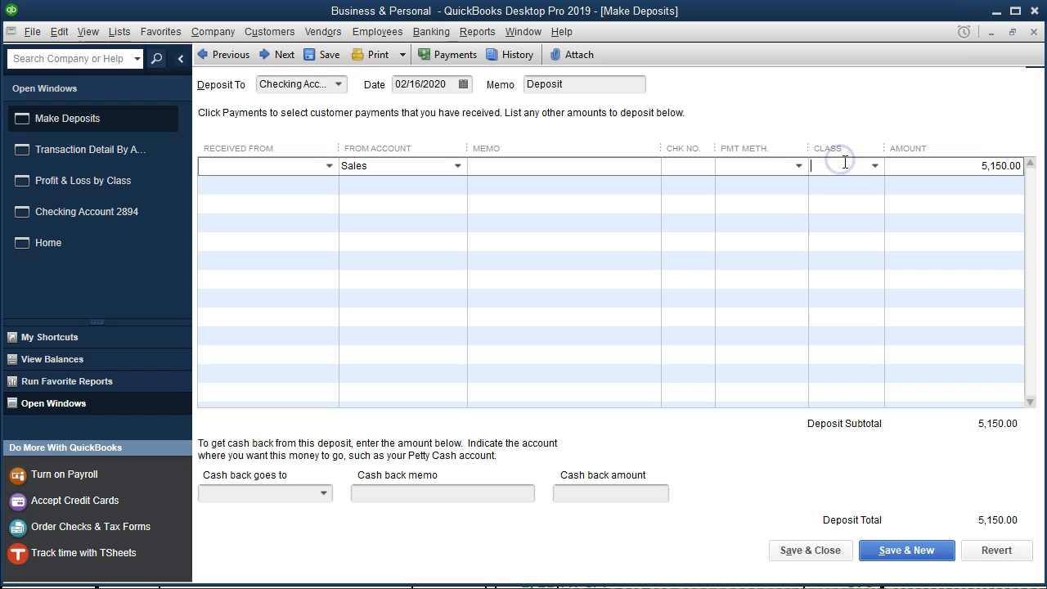
pyautogui.click(850, 229)
pyautogui.click(819, 550)
pyautogui.click(460, 129)
pyautogui.click(498, 110)
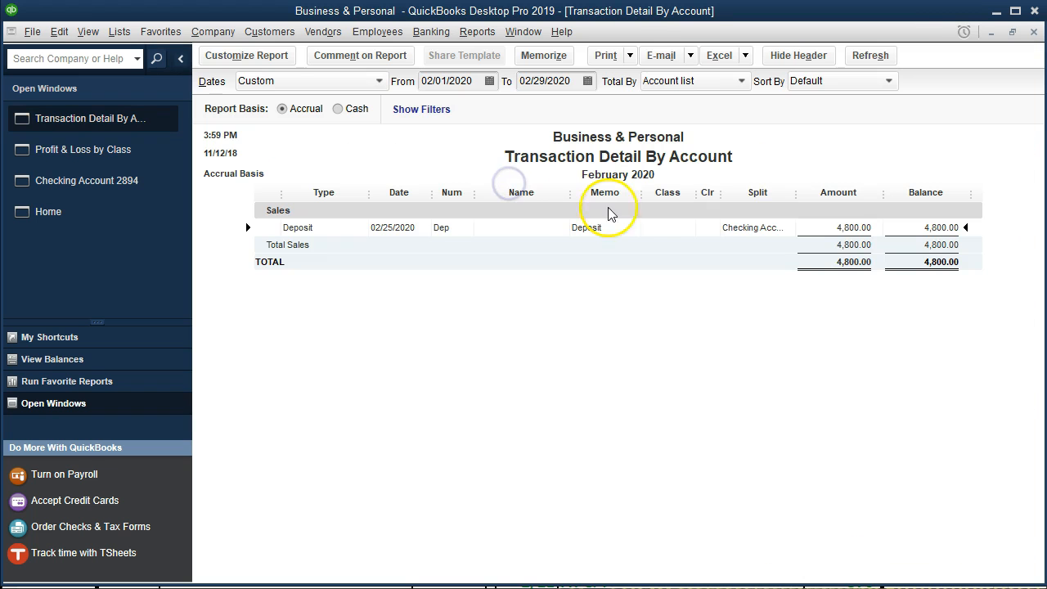
# - Assign the Business class to the 02/25/2020 Sales deposit, save it and close the transaction detail report
pyautogui.doubleClick(830, 227)
pyautogui.click(835, 165)
pyautogui.write('Business')
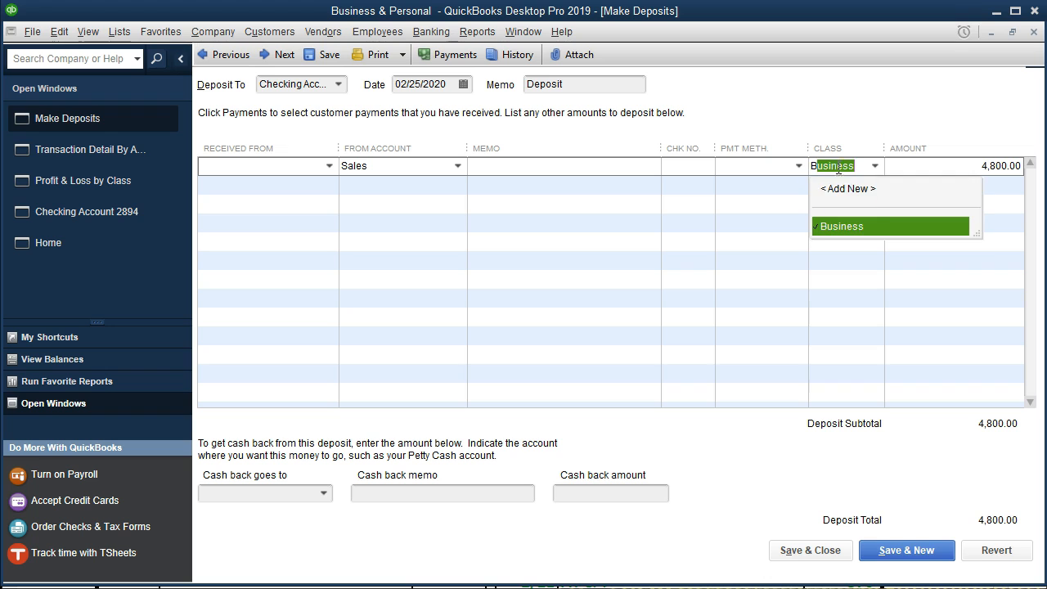
pyautogui.click(855, 226)
pyautogui.click(814, 551)
pyautogui.click(456, 134)
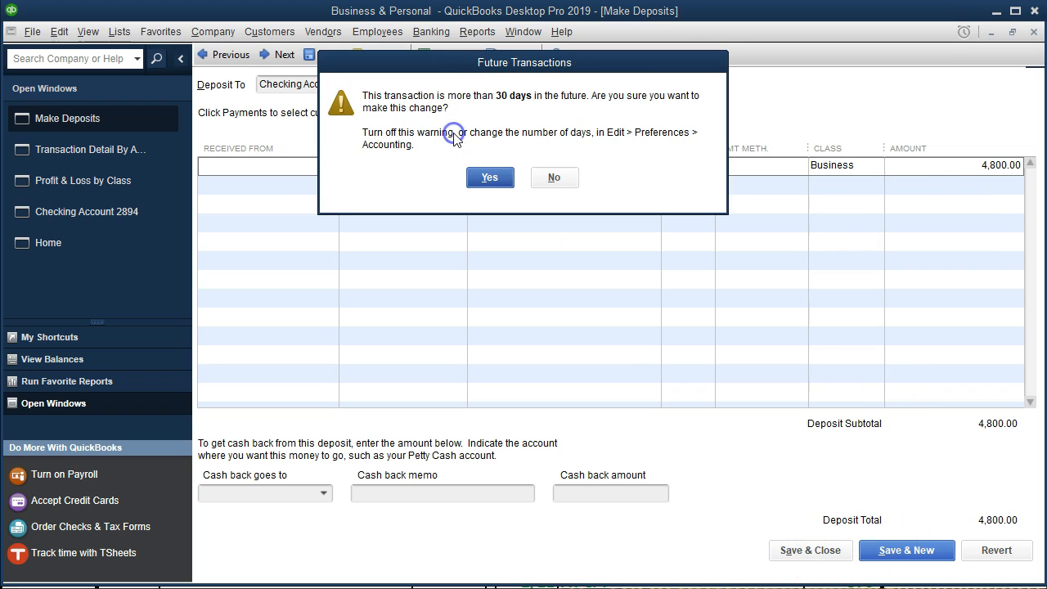
pyautogui.click(487, 177)
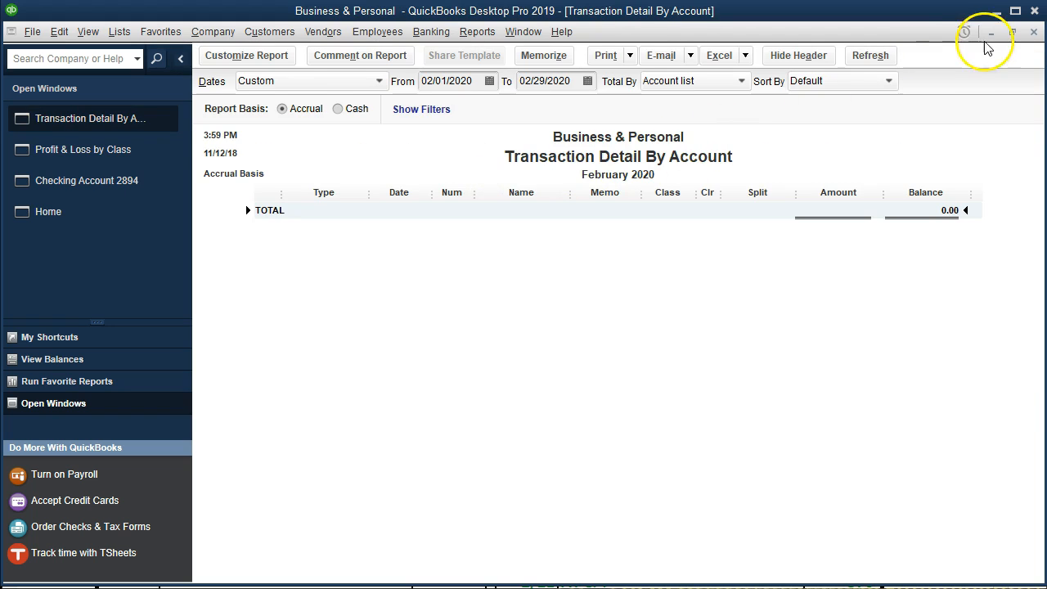
pyautogui.click(1033, 31)
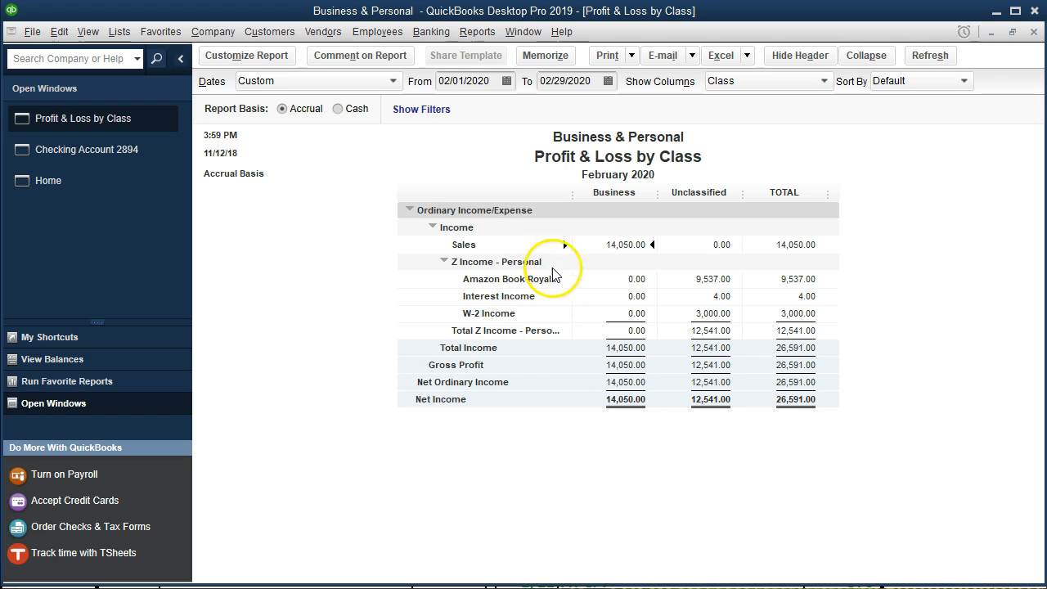
# - Widen the report's account name column, and collapse and re-expand the Z Income - Personal accounts
pyautogui.moveTo(572, 194); pyautogui.dragTo(601, 194)
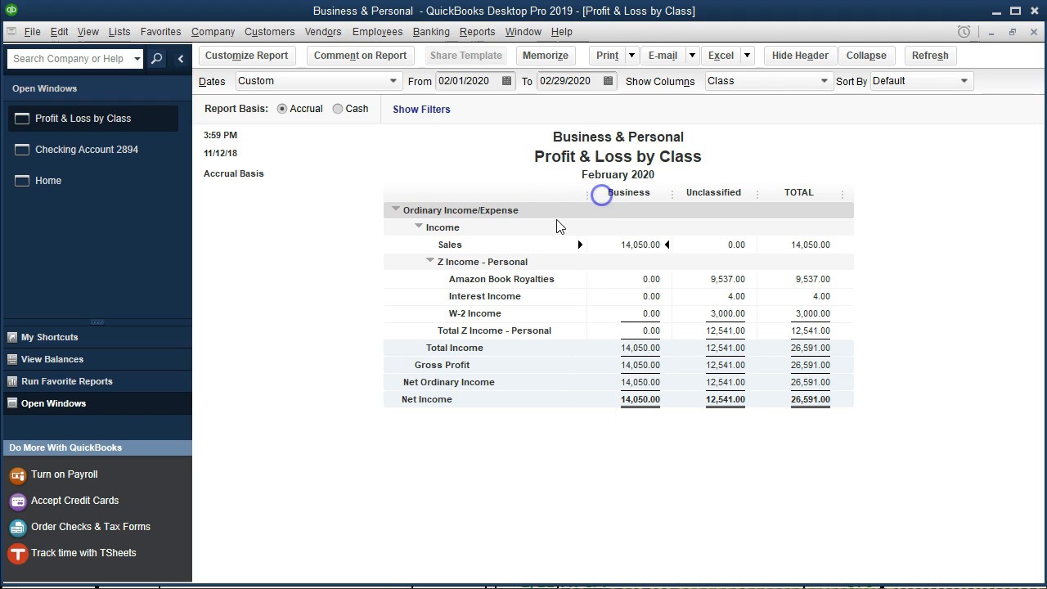
pyautogui.click(430, 262)
pyautogui.click(455, 262)
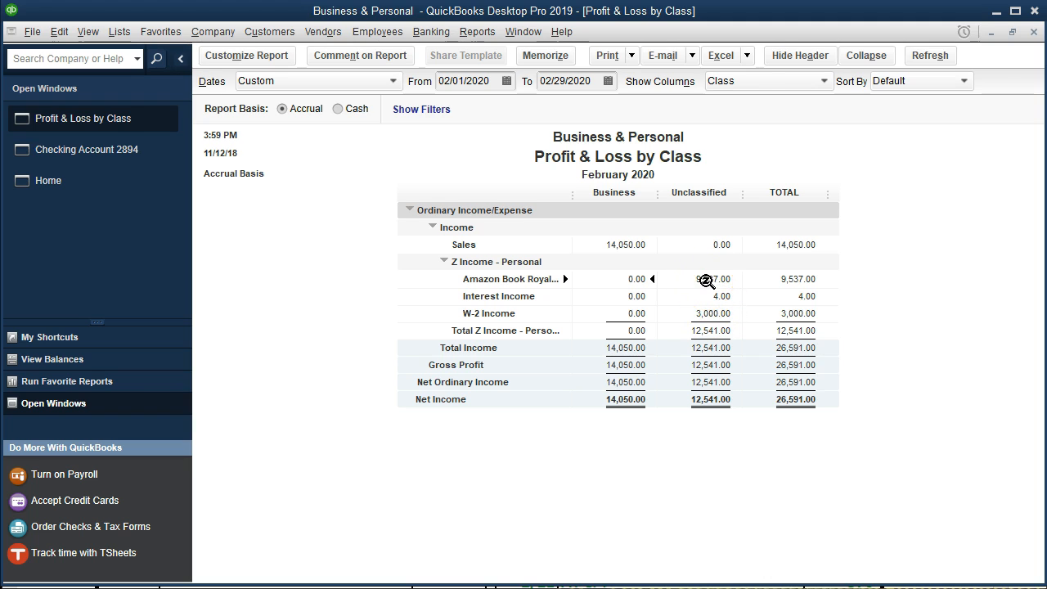
# - Assign the Personal class to the unclassified Amazon Book Royalties deposit of 02/15/2020, save it and return to the Profit & Loss by Class report
pyautogui.doubleClick(706, 280)
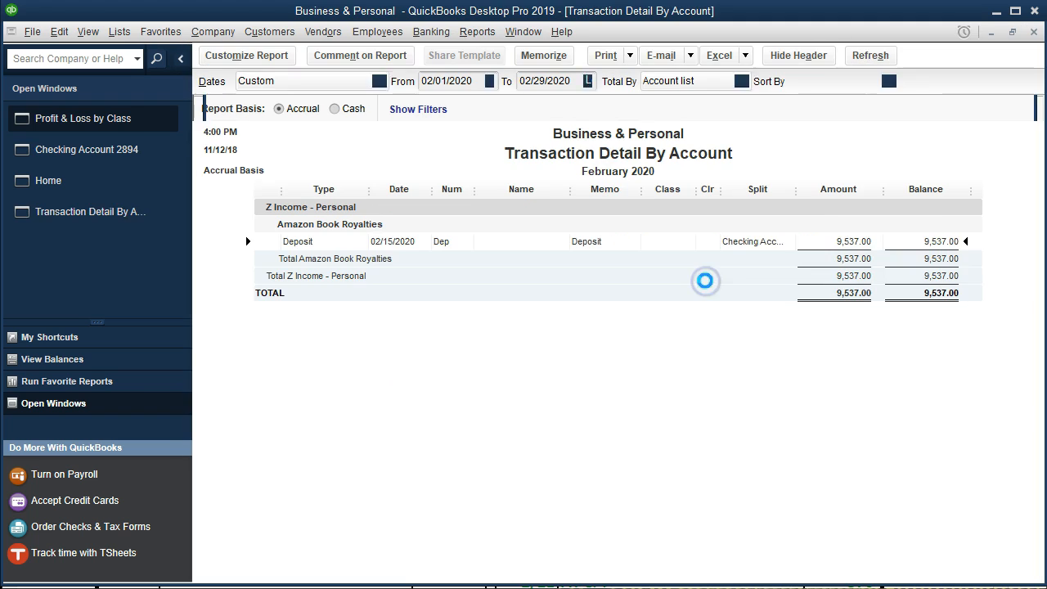
pyautogui.doubleClick(837, 244)
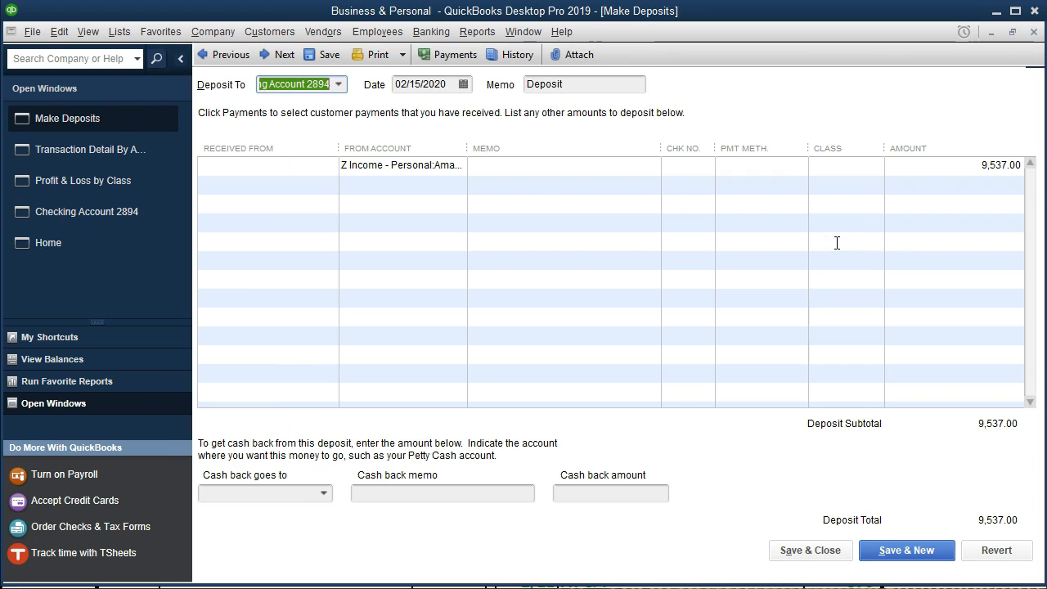
pyautogui.click(847, 162)
pyautogui.write('Personal')
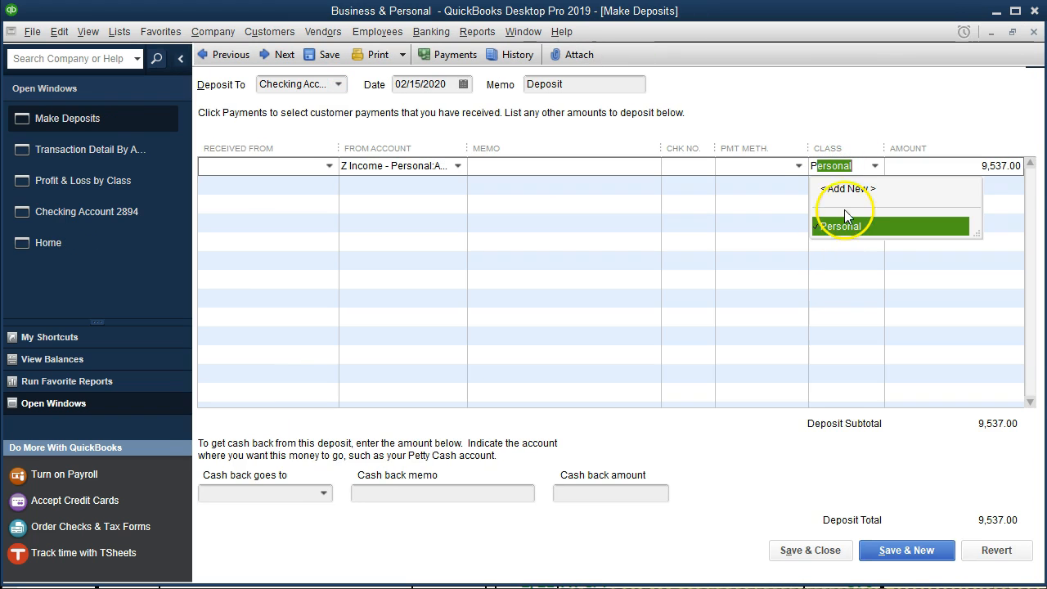
pyautogui.click(845, 227)
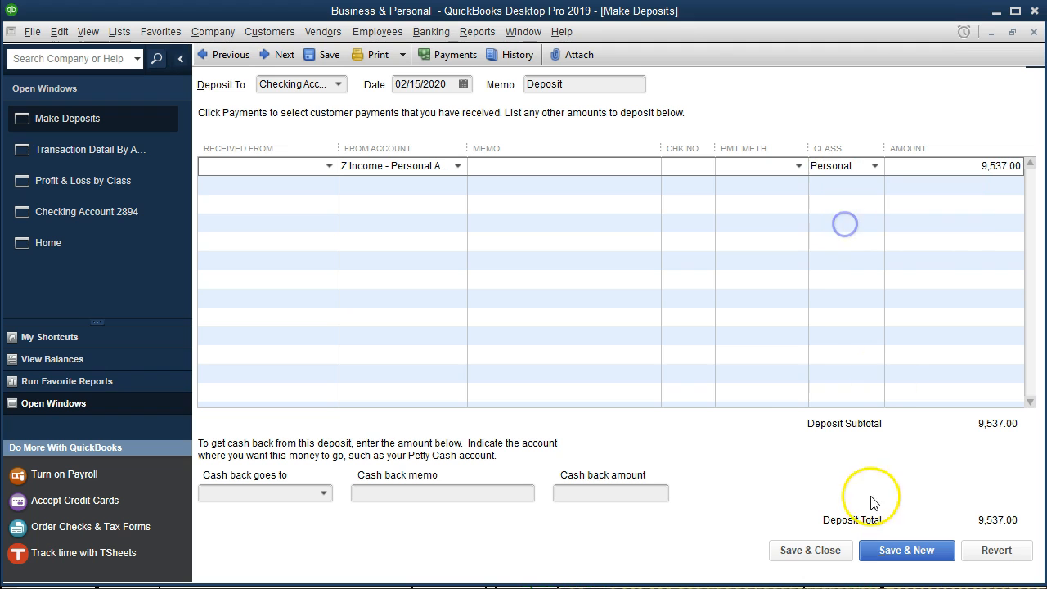
pyautogui.click(800, 552)
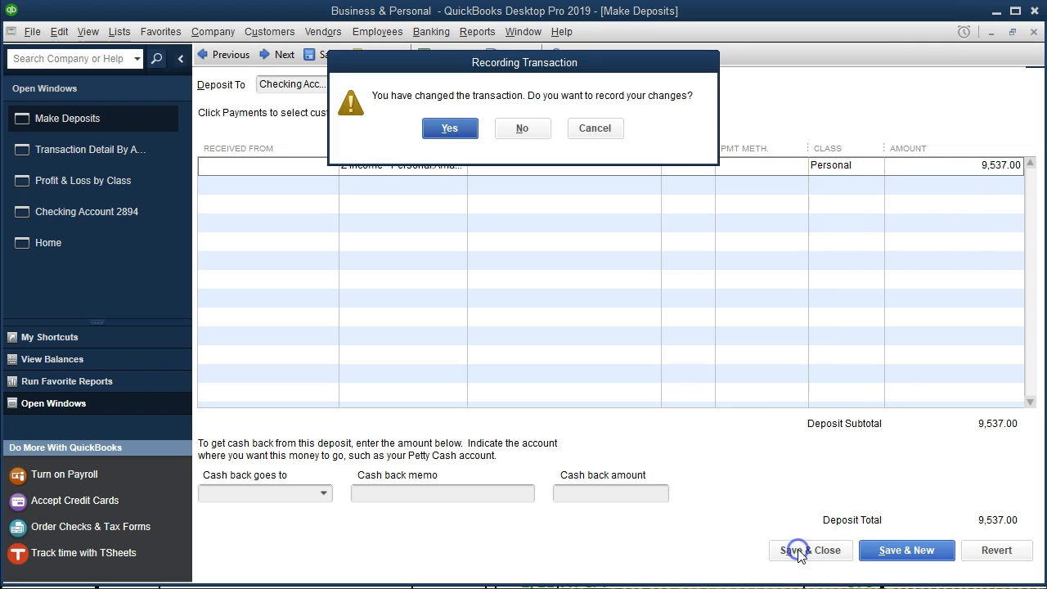
pyautogui.click(450, 129)
pyautogui.click(487, 175)
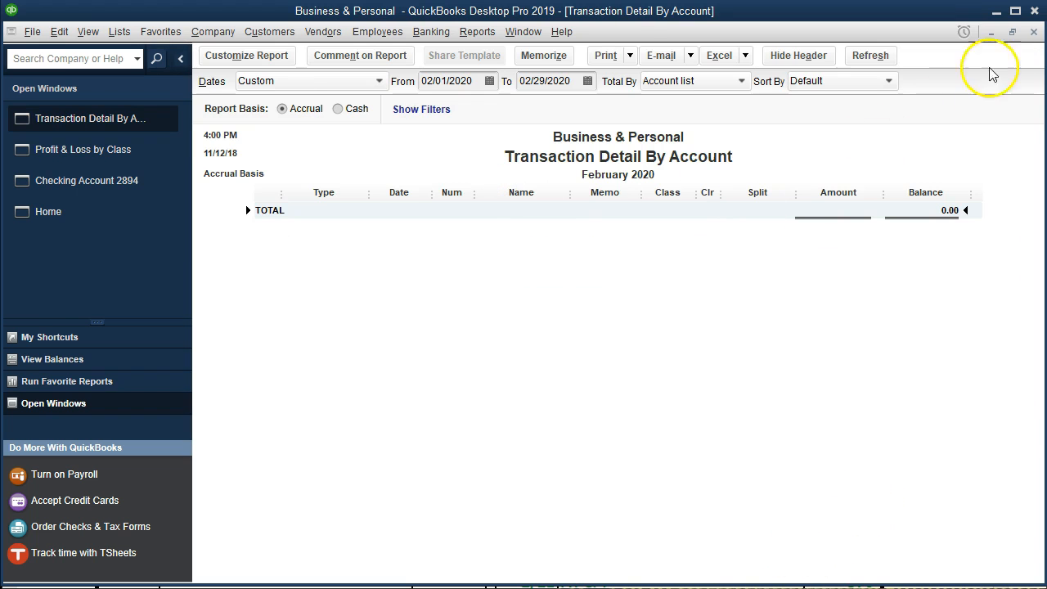
pyautogui.click(1034, 32)
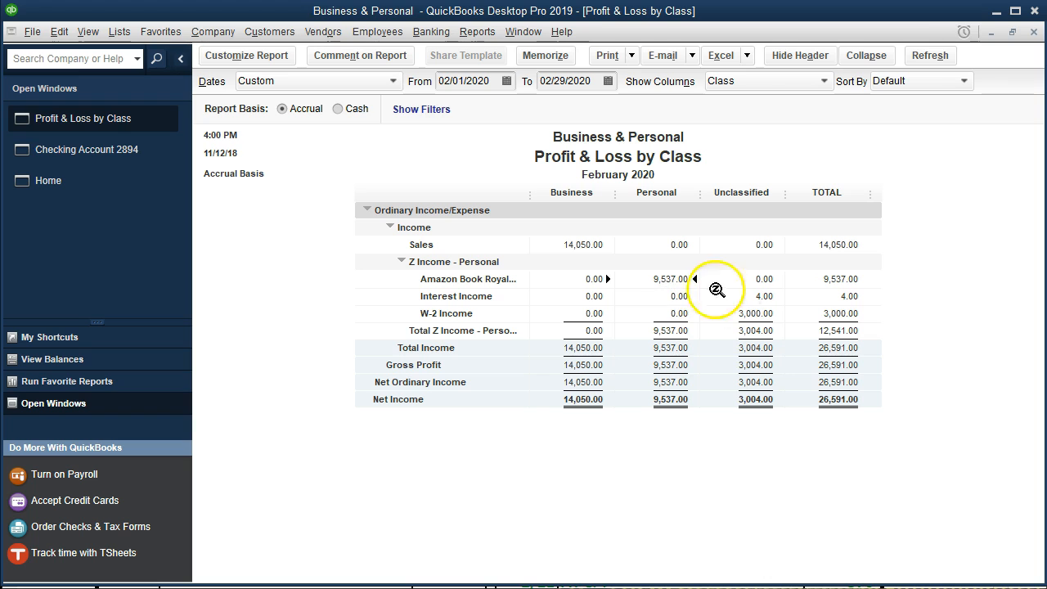
# - Assign the Personal class to the unclassified Interest Income deposit of 02/28/2020, save it and return to the Profit & Loss by Class report
pyautogui.click(756, 296)
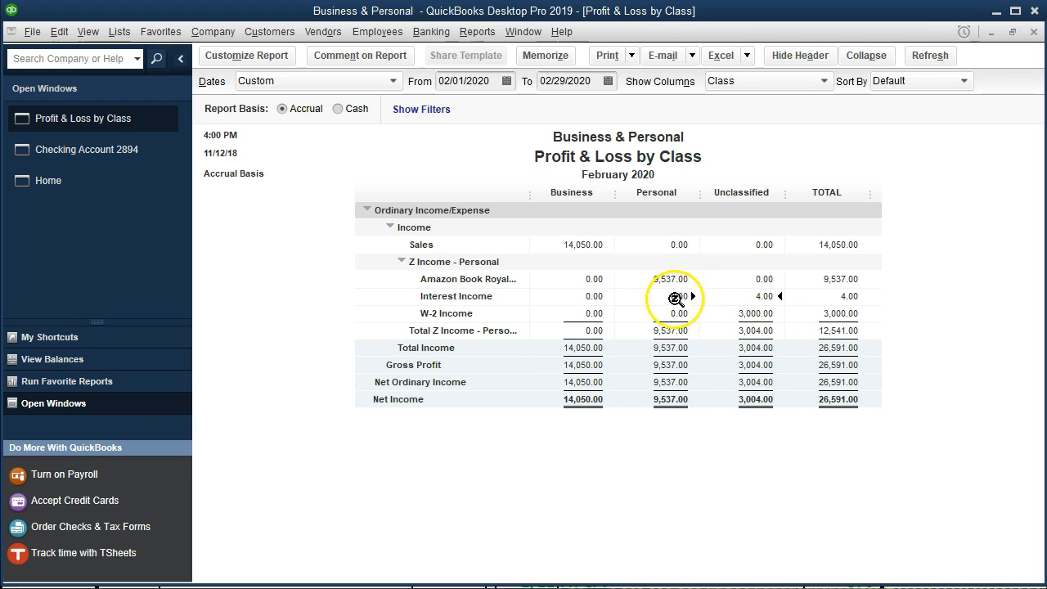
pyautogui.doubleClick(756, 296)
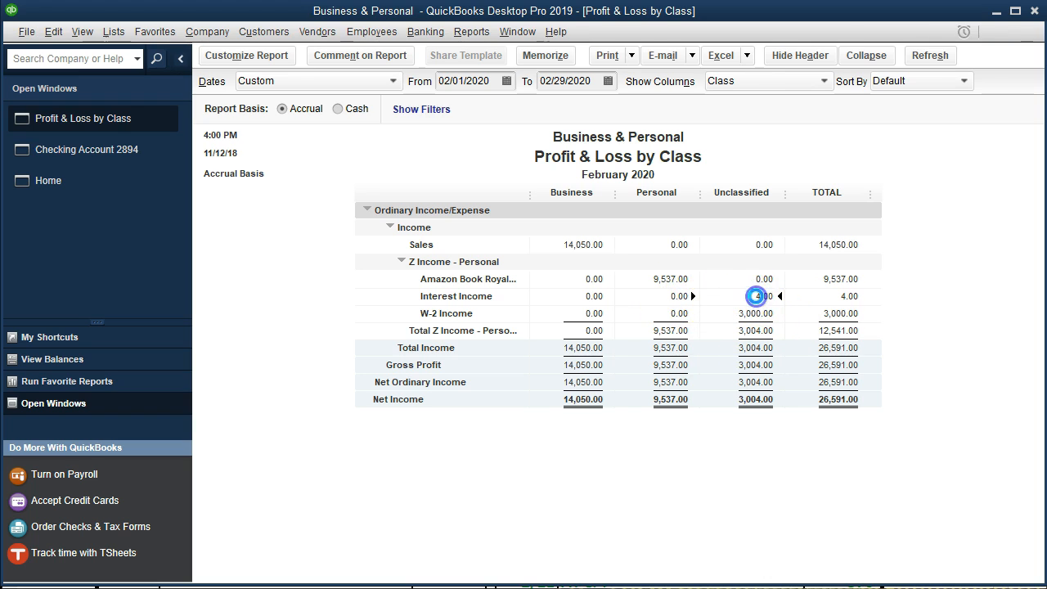
pyautogui.doubleClick(835, 244)
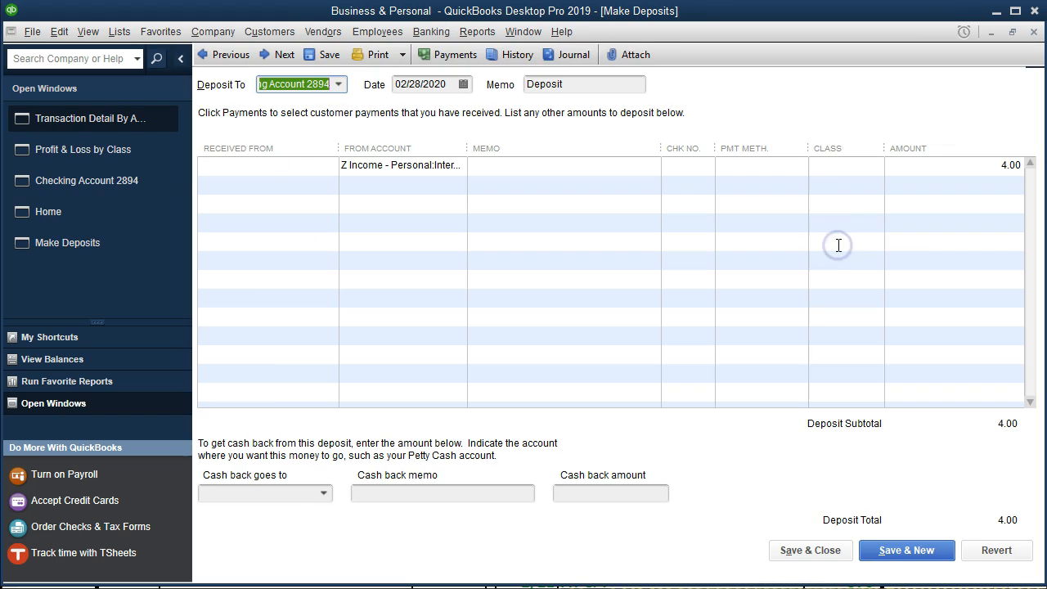
pyautogui.click(839, 164)
pyautogui.write('Personal')
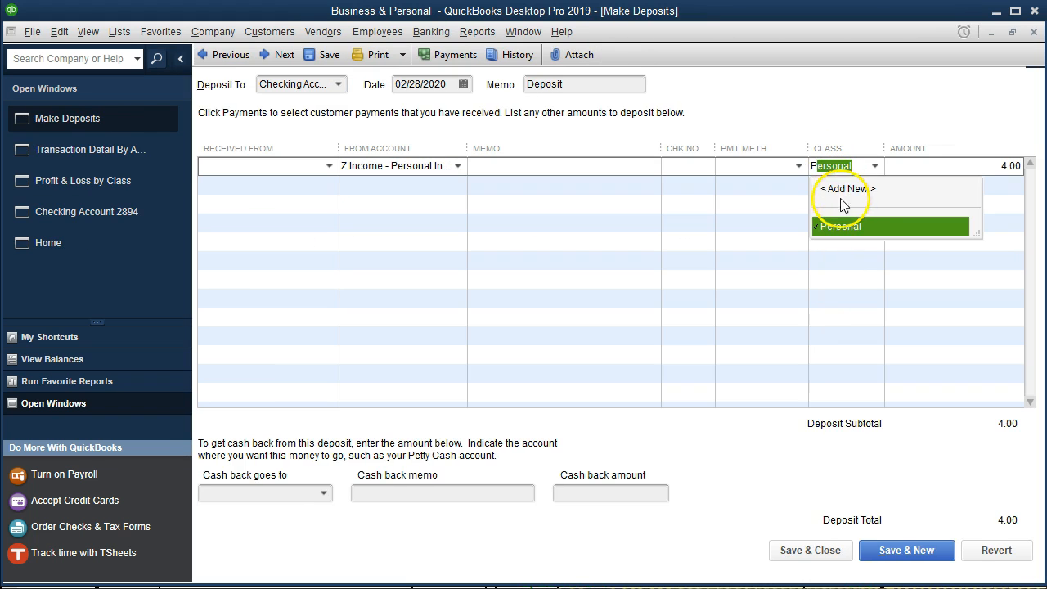
pyautogui.click(853, 234)
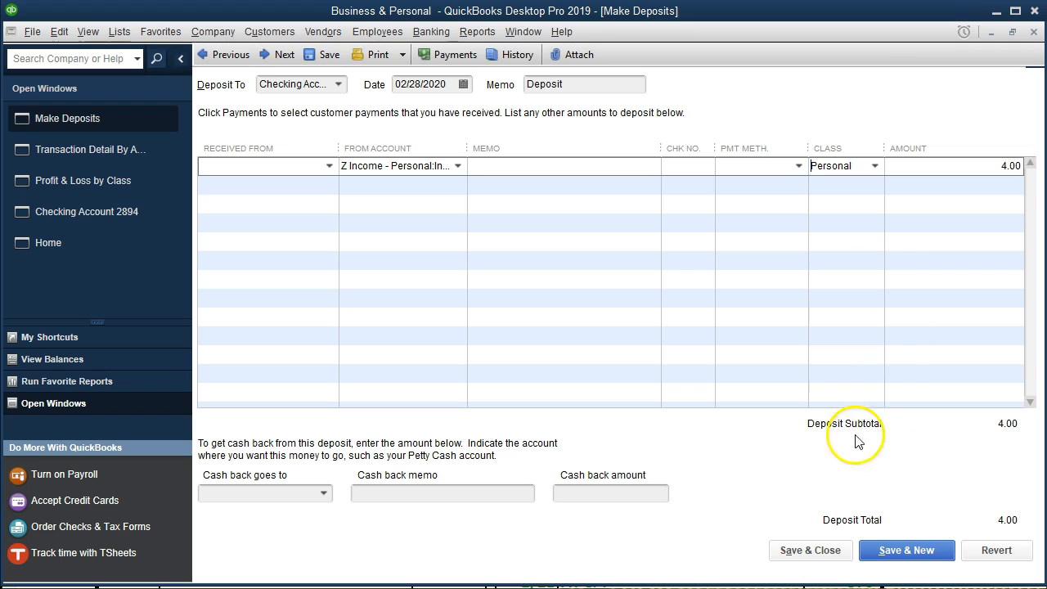
pyautogui.click(817, 552)
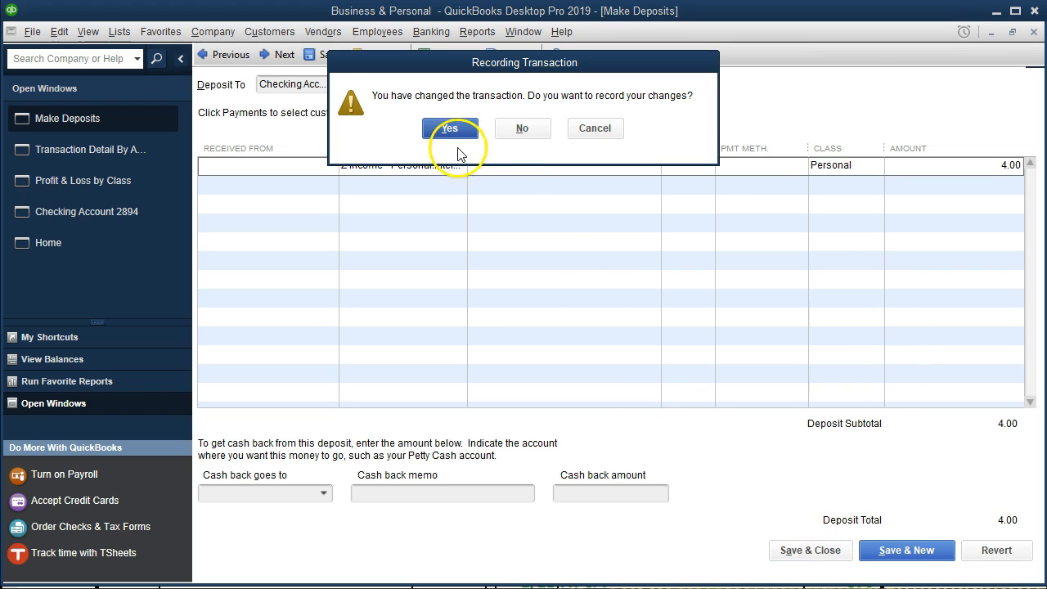
pyautogui.click(450, 131)
pyautogui.click(501, 181)
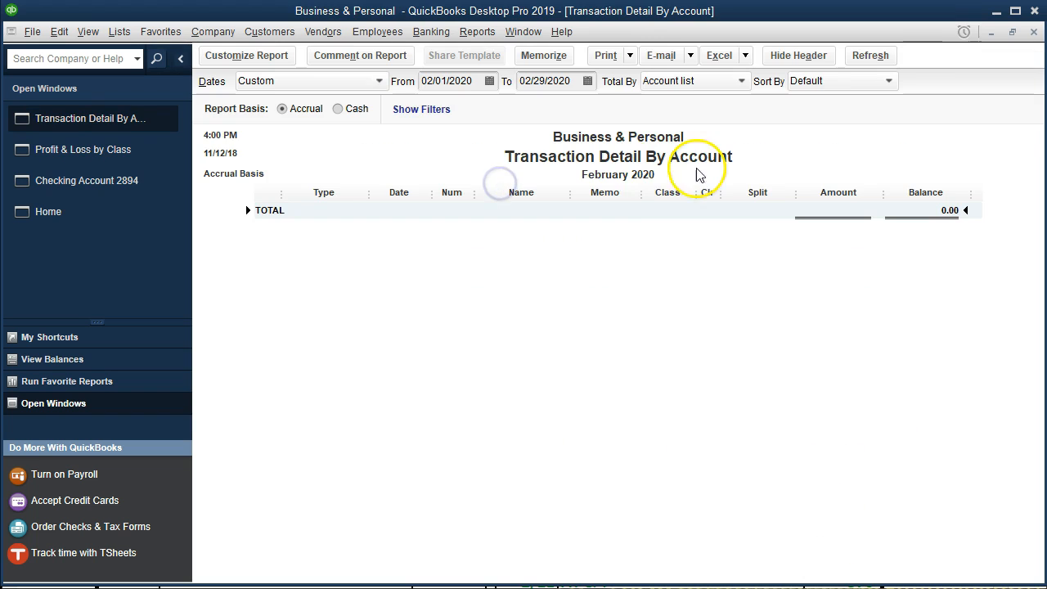
pyautogui.click(1036, 31)
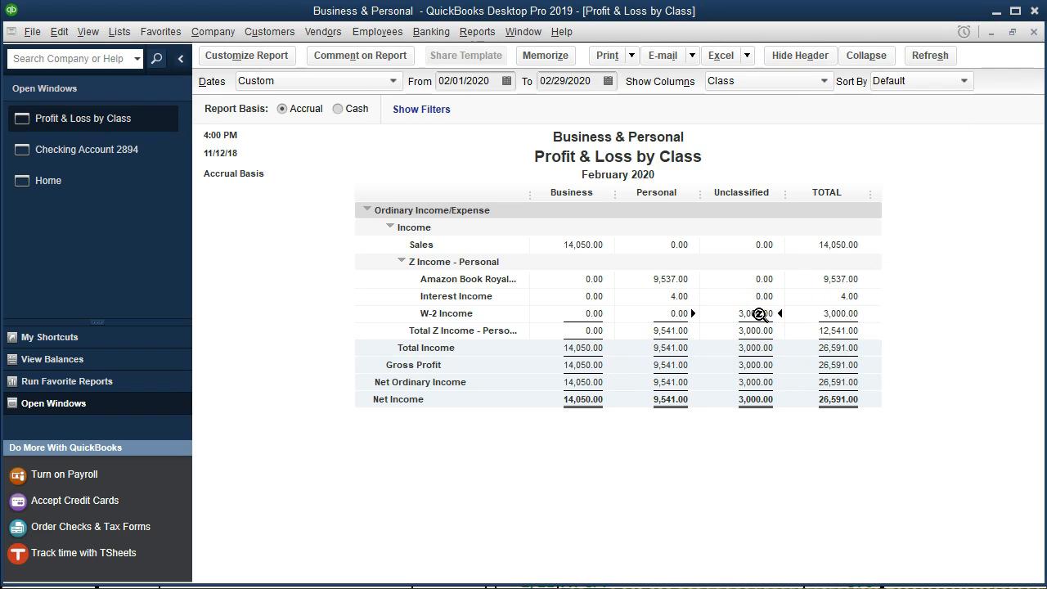
# - Assign the Personal class to the unclassified W-2 Income deposit of 02/05/2020, save it and return to the Profit & Loss by Class report
pyautogui.doubleClick(808, 246)
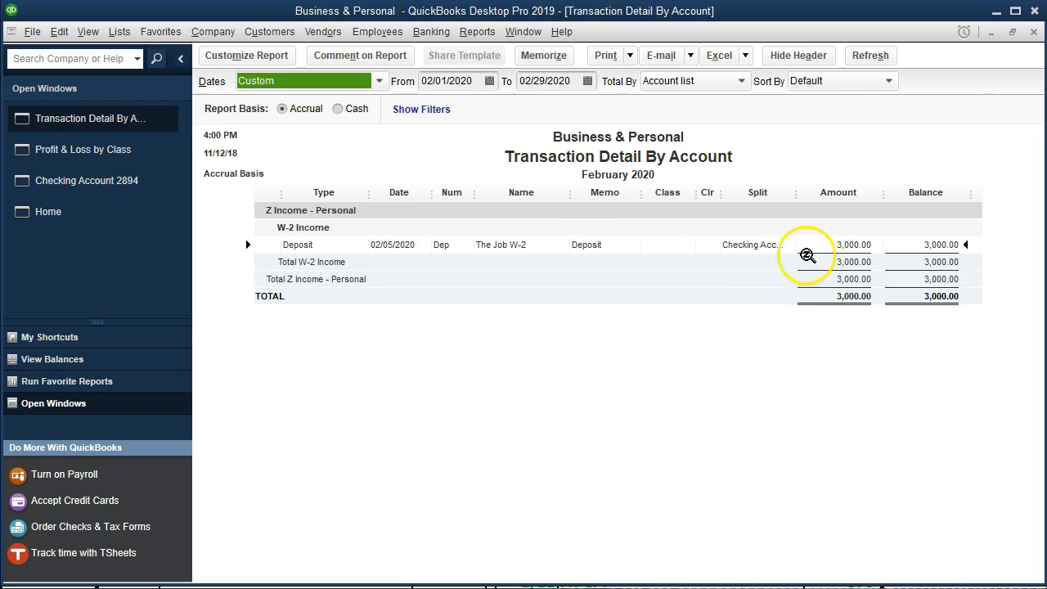
pyautogui.click(851, 165)
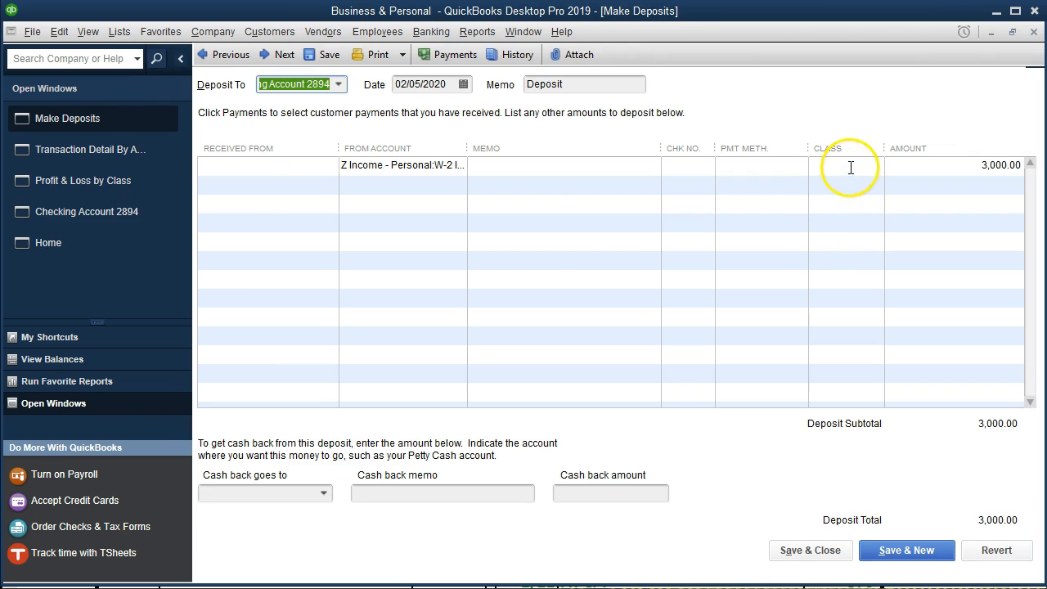
pyautogui.write('Personal')
pyautogui.click(860, 227)
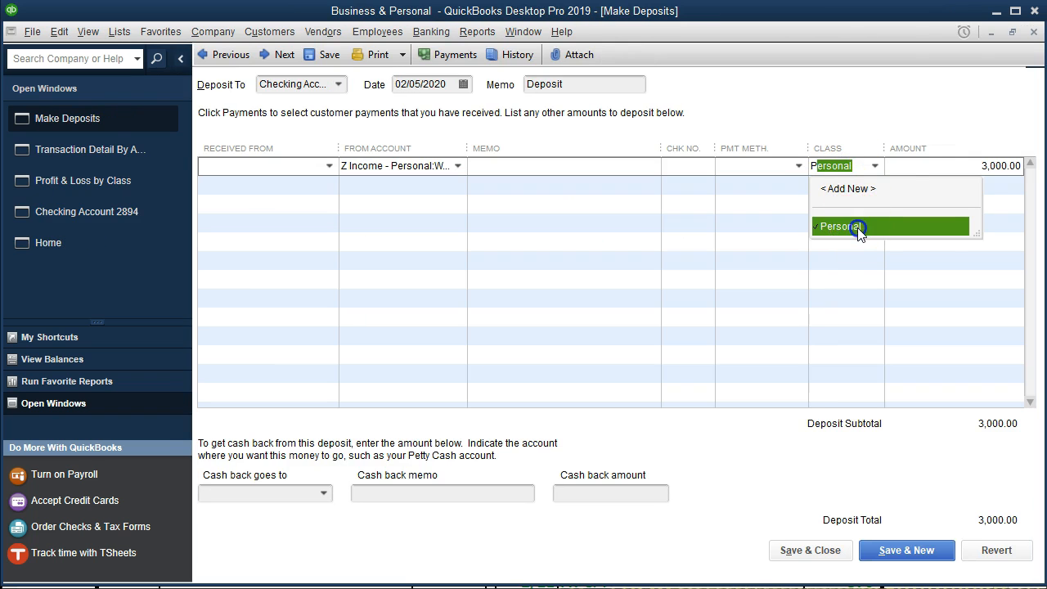
pyautogui.click(831, 552)
pyautogui.click(457, 129)
pyautogui.click(491, 176)
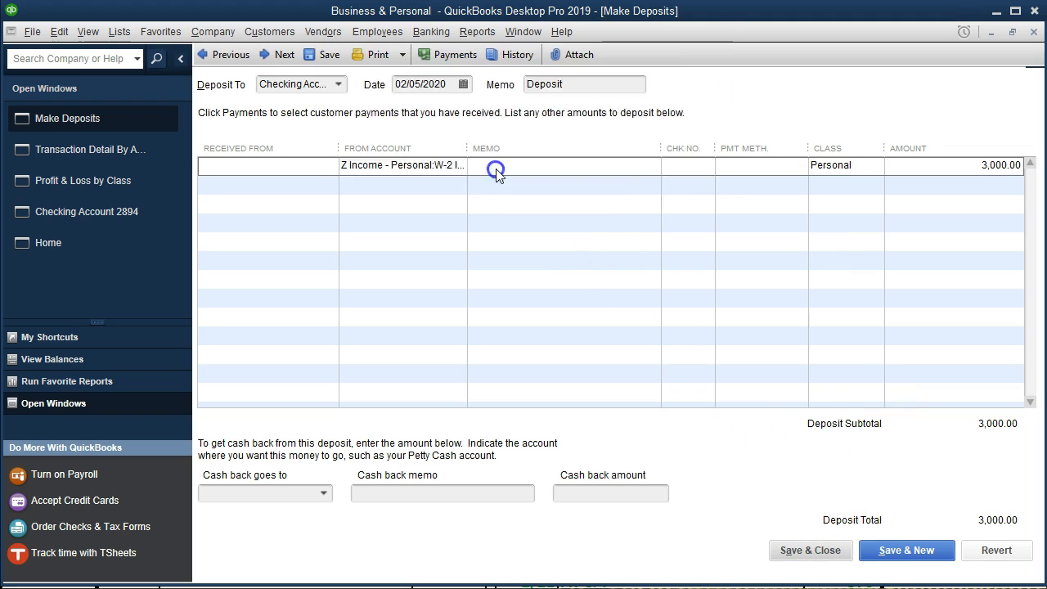
pyautogui.click(1035, 31)
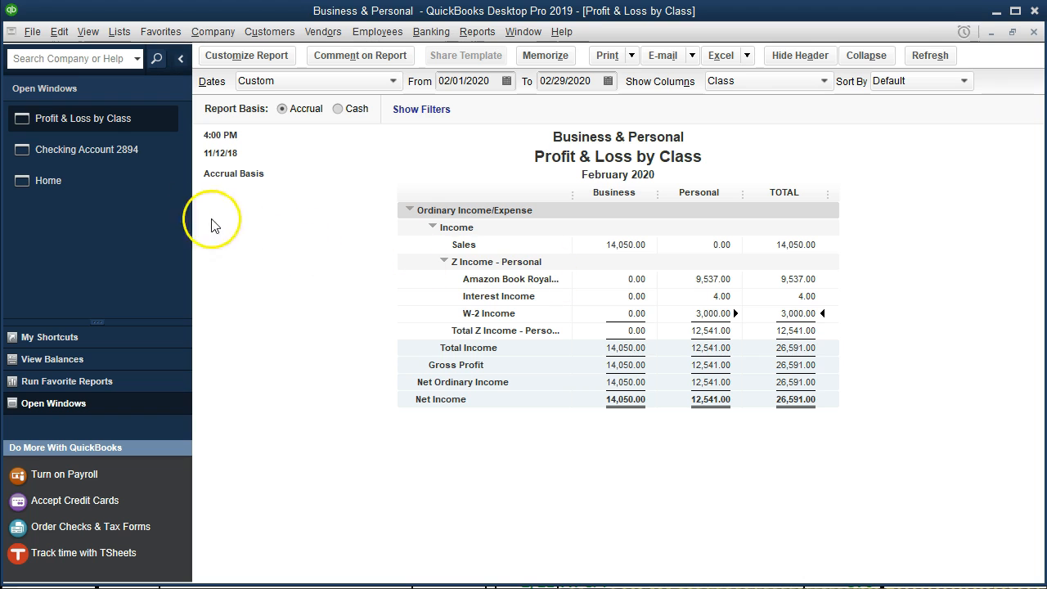
# - Return to the checking account register and open the splits of the 02/28/2020 Interest Income deposit
pyautogui.click(114, 160)
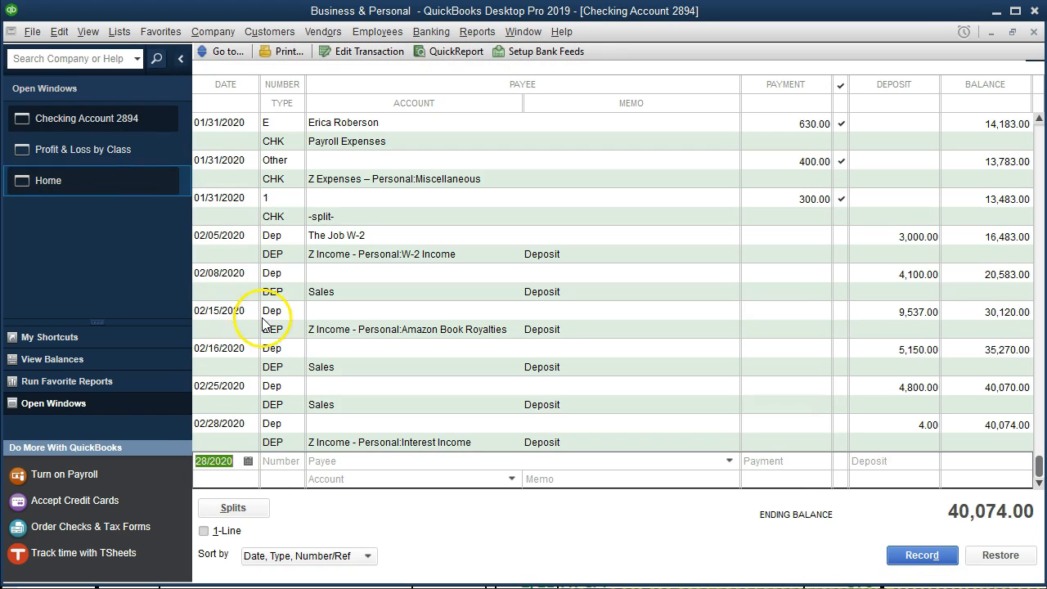
pyautogui.click(369, 443)
pyautogui.click(257, 521)
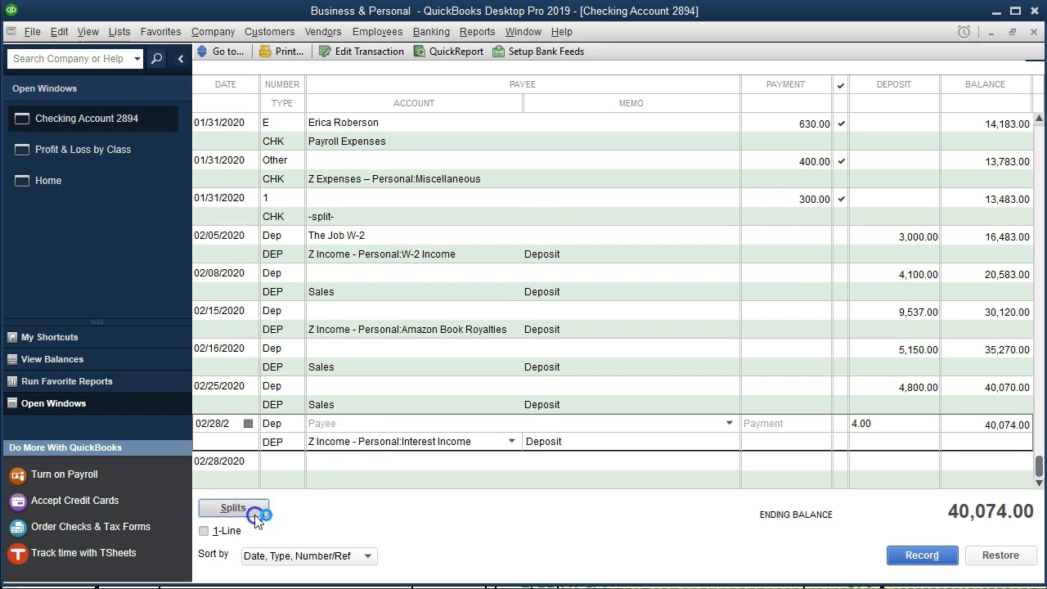